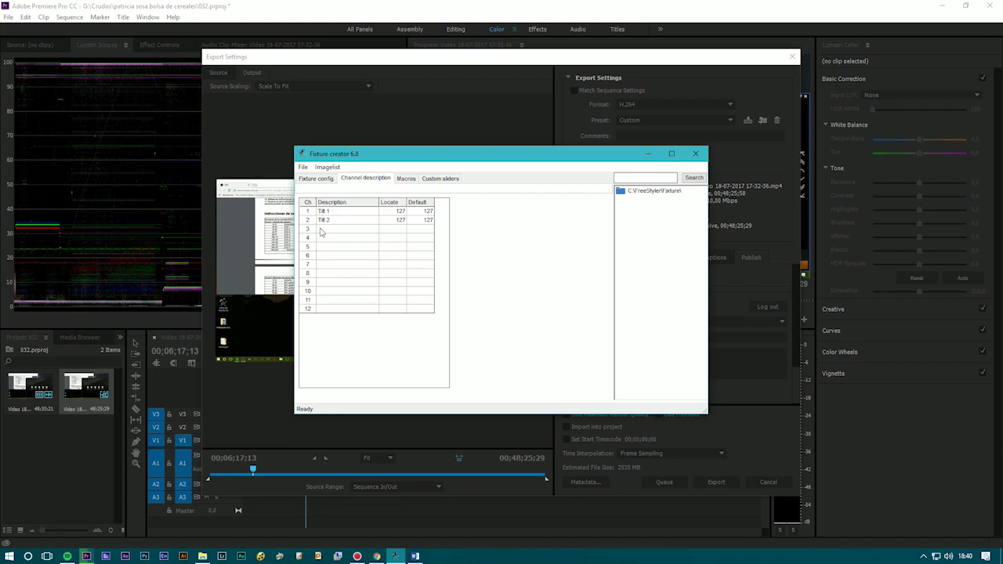
# Switch to the Word channel list and insert the line "4 – Strobo" below Master Dimmer.
pyautogui.click(318, 178)
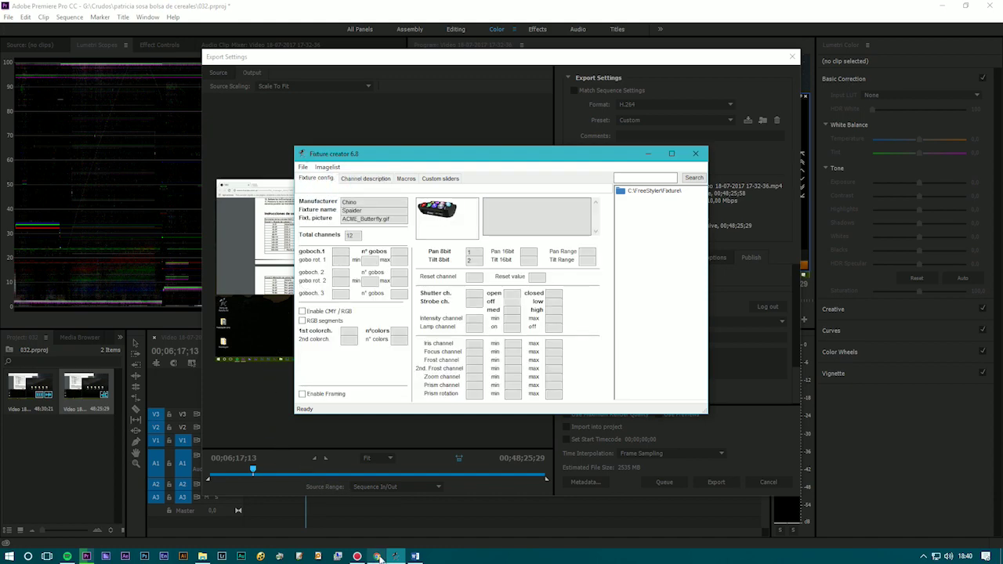
pyautogui.click(413, 557)
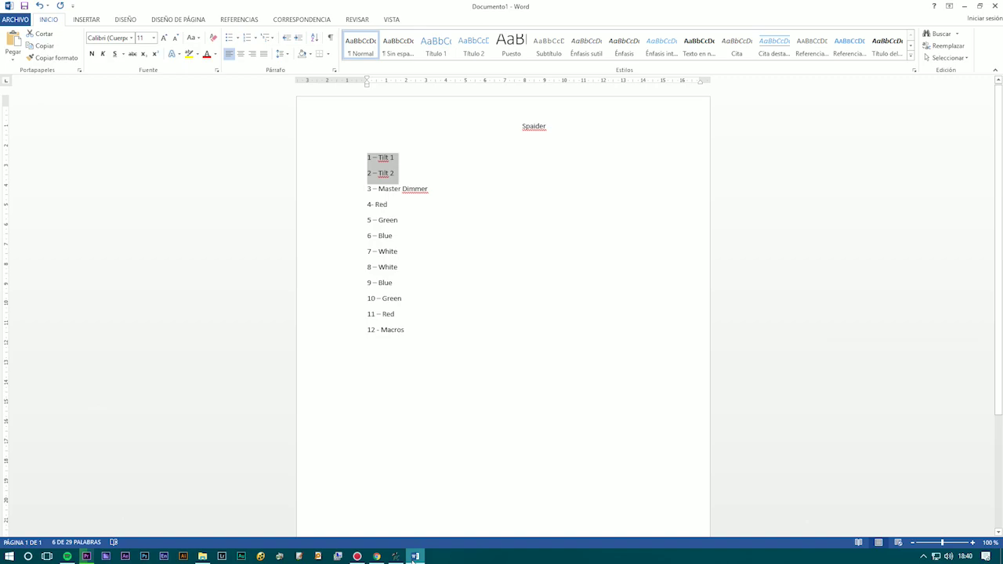
pyautogui.click(413, 557)
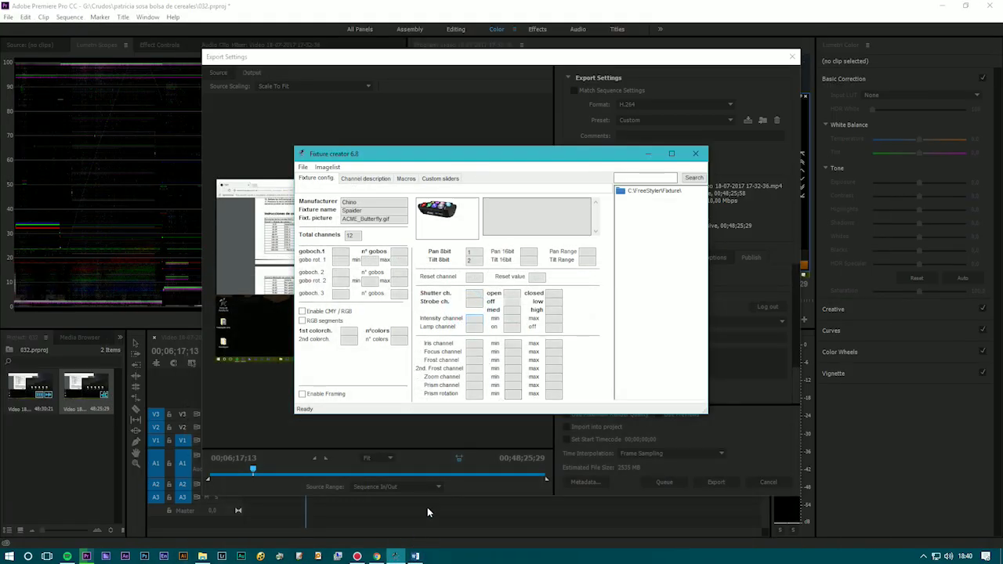
pyautogui.click(395, 556)
pyautogui.click(416, 556)
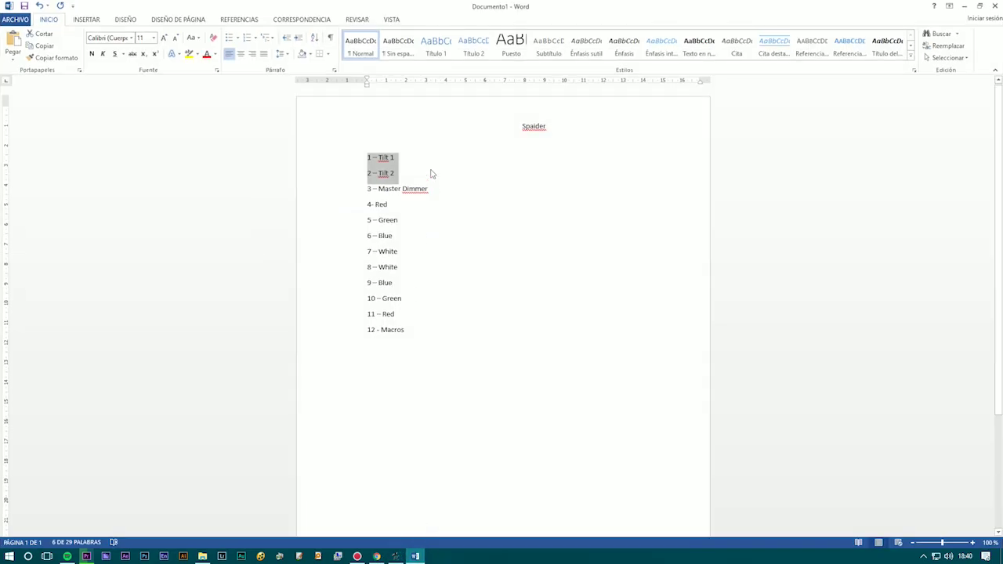
pyautogui.click(448, 190)
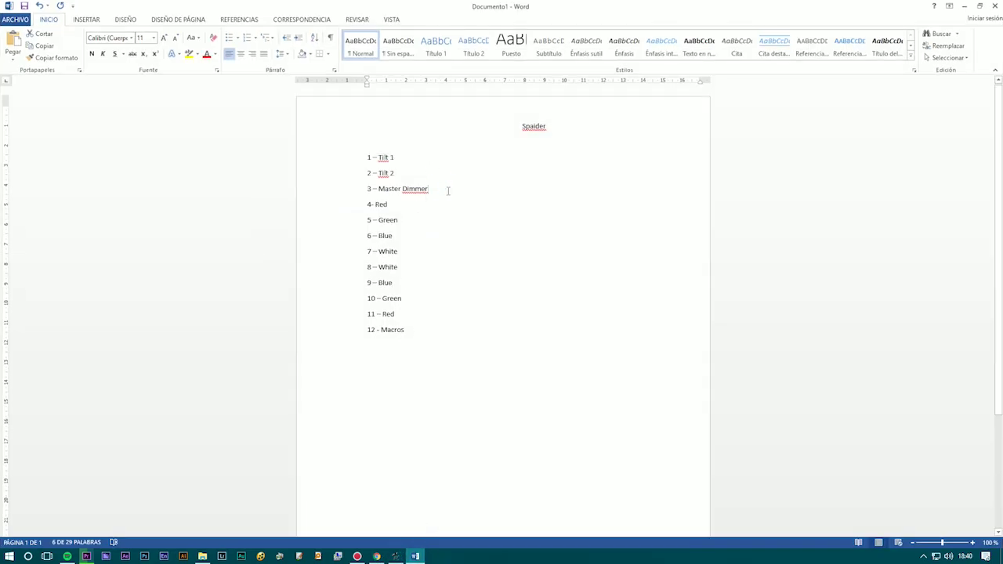
pyautogui.press('Return')
pyautogui.write('4 ')
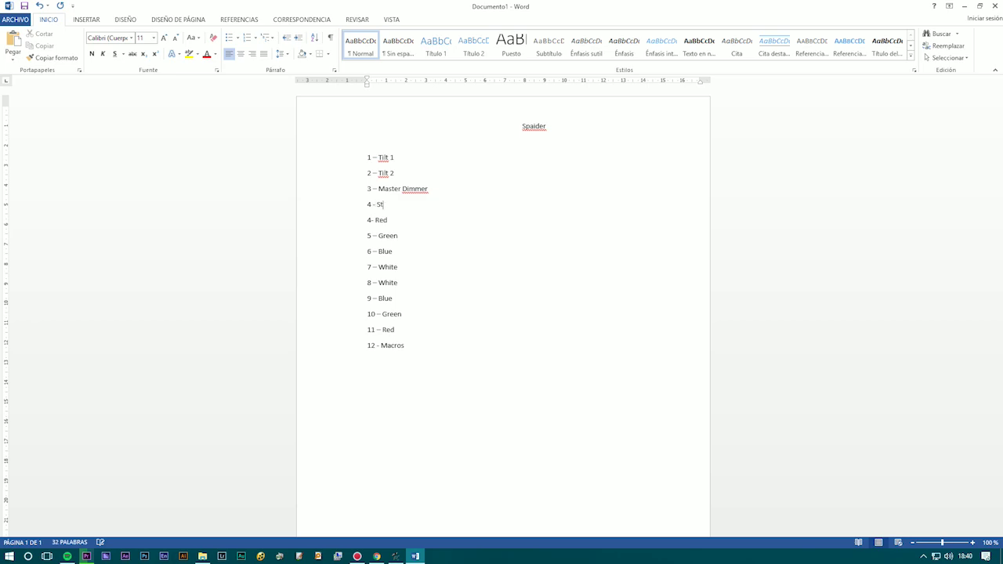
pyautogui.write('- Strobo')
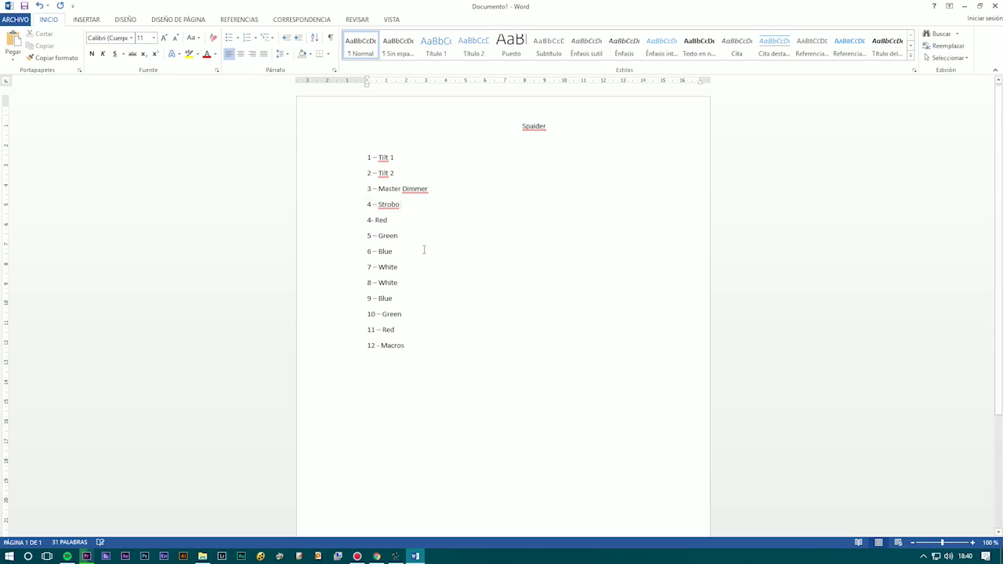
# Renumber the channels below Strobo as Red 5, Green 6, Blue 7, White 8, White 9, and Macros 13, with the last Red as 12.
pyautogui.moveTo(374, 220); pyautogui.dragTo(366, 219)
pyautogui.write('5')
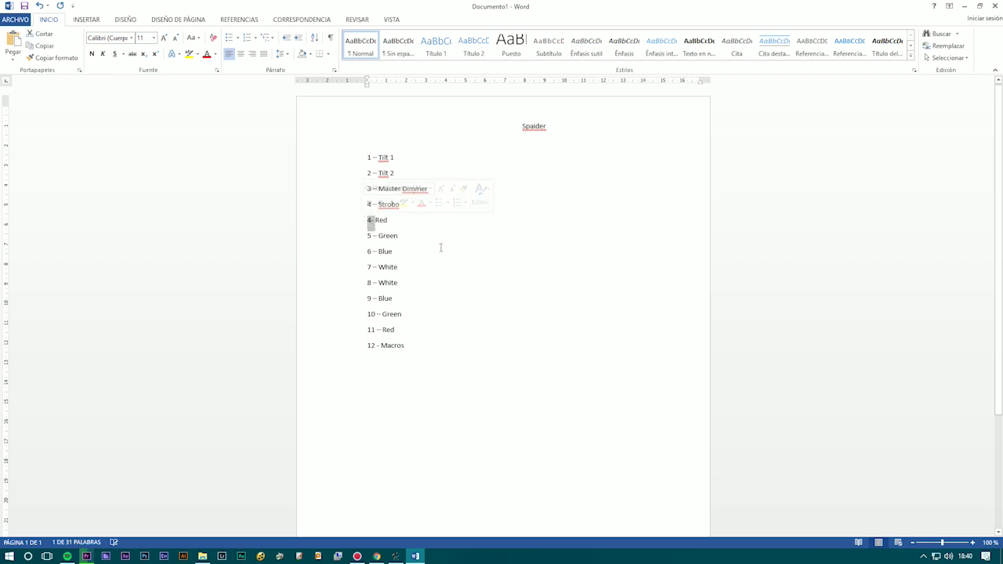
pyautogui.write('-')
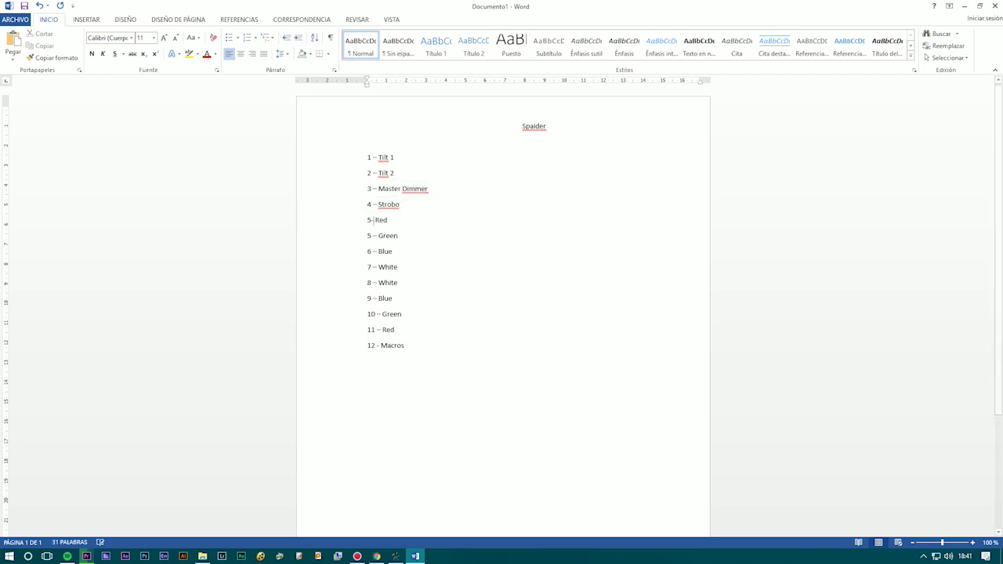
pyautogui.moveTo(372, 235); pyautogui.dragTo(378, 313)
pyautogui.write('6')
pyautogui.write('7')
pyautogui.write('8')
pyautogui.write('9')
pyautogui.write('11')
pyautogui.press('BackSpace')
pyautogui.click(368, 312)
pyautogui.click(372, 312)
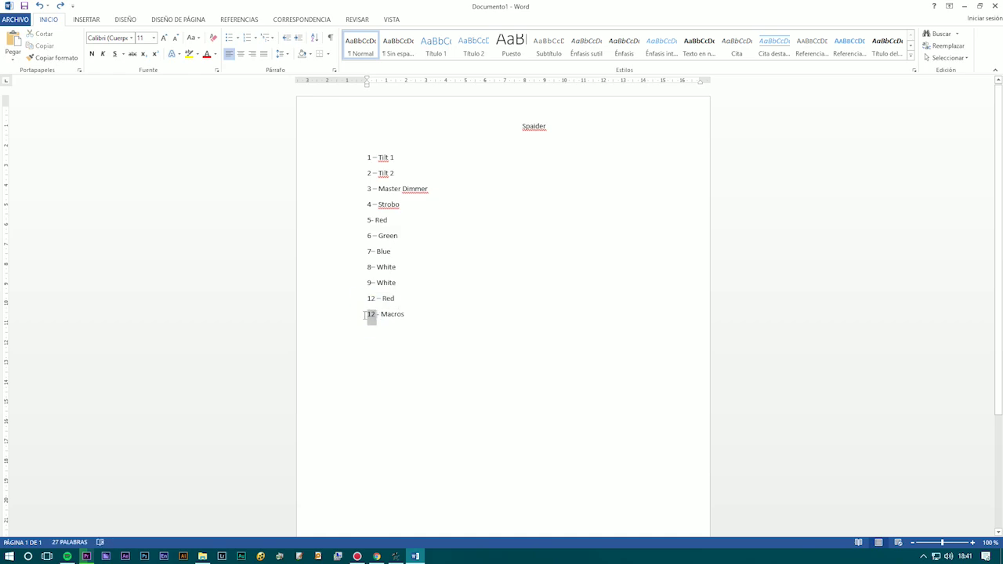
pyautogui.write('13')
# Append the value range "0 - 255" to the Strobo line in the Word list.
pyautogui.click(415, 557)
pyautogui.click(417, 557)
pyautogui.click(399, 556)
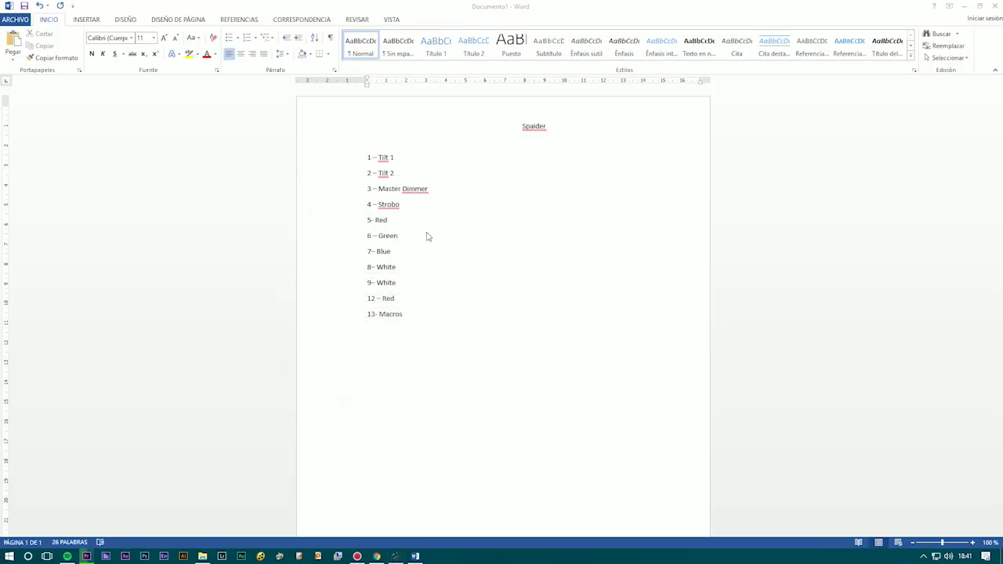
pyautogui.click(416, 205)
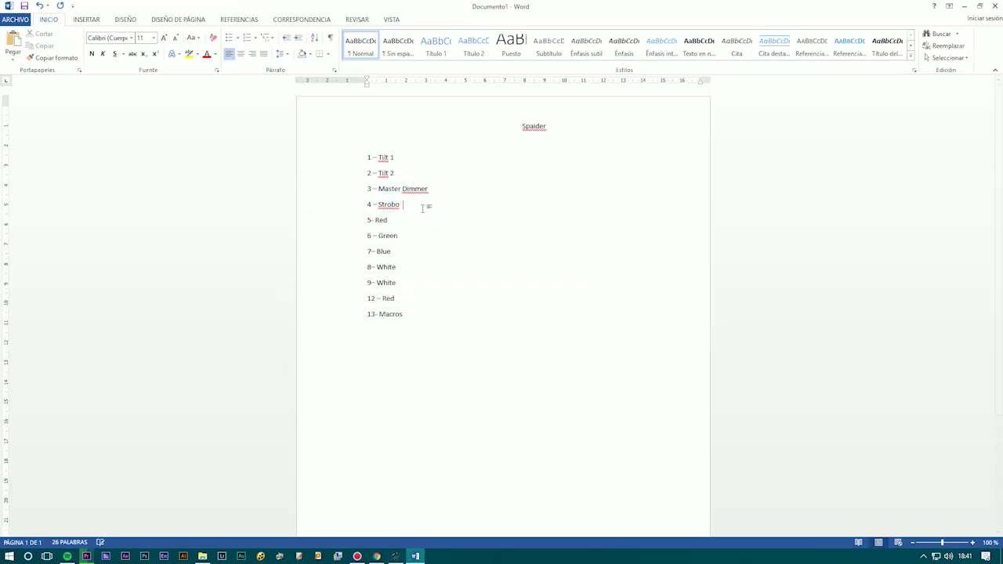
pyautogui.write('0 - 255')
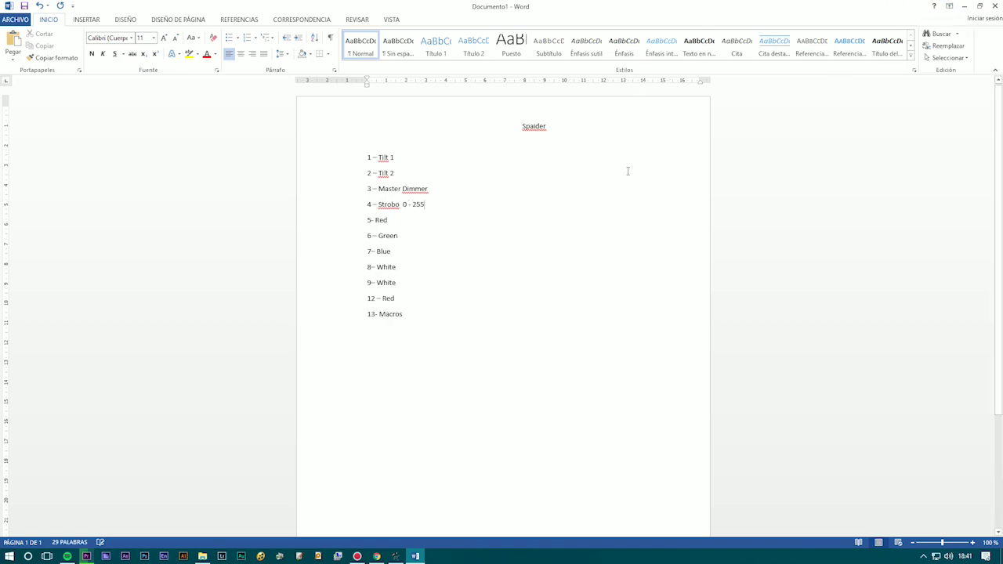
# Shrink the Word window, dismiss its help window and minimise the document.
pyautogui.press('super+Down')
pyautogui.press('F1')
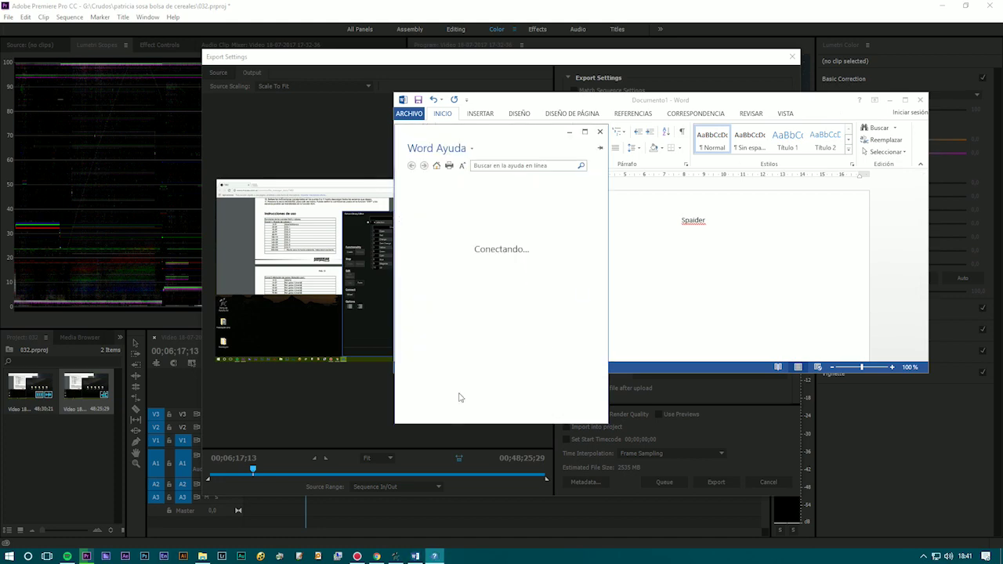
pyautogui.click(600, 131)
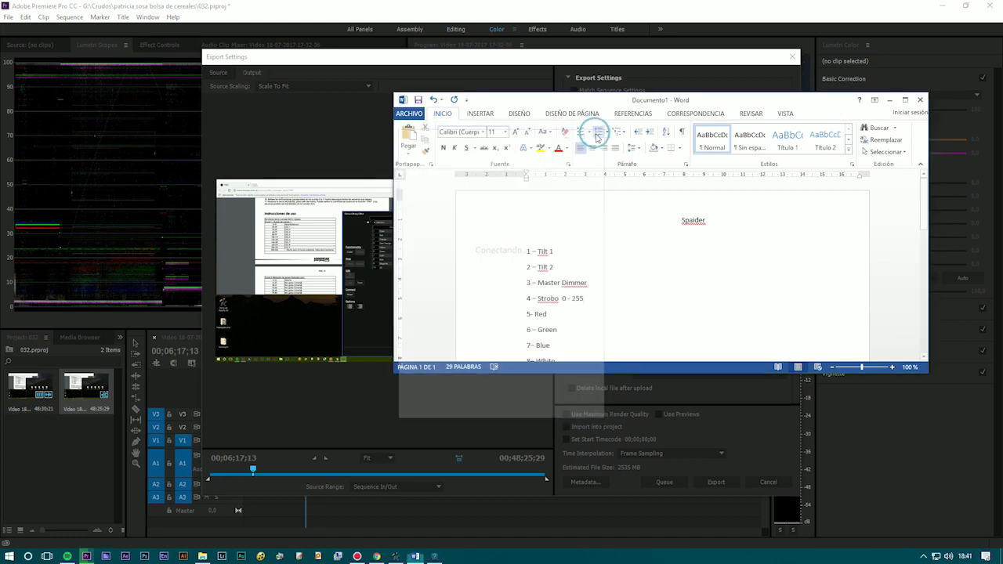
pyautogui.click(889, 100)
# Switch to Fixture creator and set the intensity channel to 3 with min 0 and max 255.
pyautogui.click(396, 556)
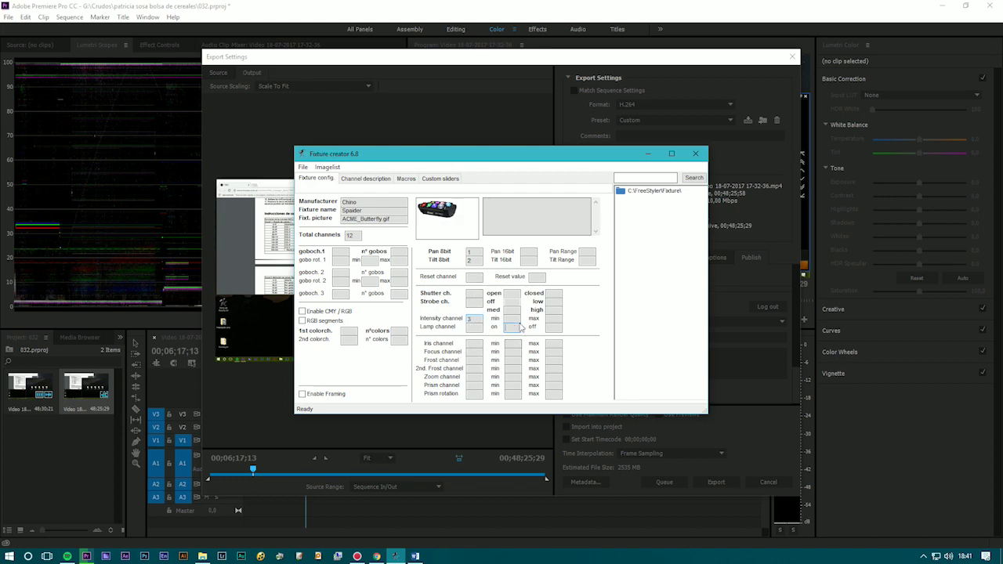
pyautogui.click(511, 319)
pyautogui.write('0')
pyautogui.click(552, 315)
pyautogui.write('255')
# Set the strobe channel to 4 with off 0, low 50, med 150 and high 240.
pyautogui.click(475, 302)
pyautogui.write('4')
pyautogui.click(511, 302)
pyautogui.write('0')
pyautogui.click(552, 302)
pyautogui.click(511, 311)
pyautogui.click(550, 311)
# Check the colour channels in the Word list, return to Fixture creator and minimise the document.
pyautogui.click(416, 556)
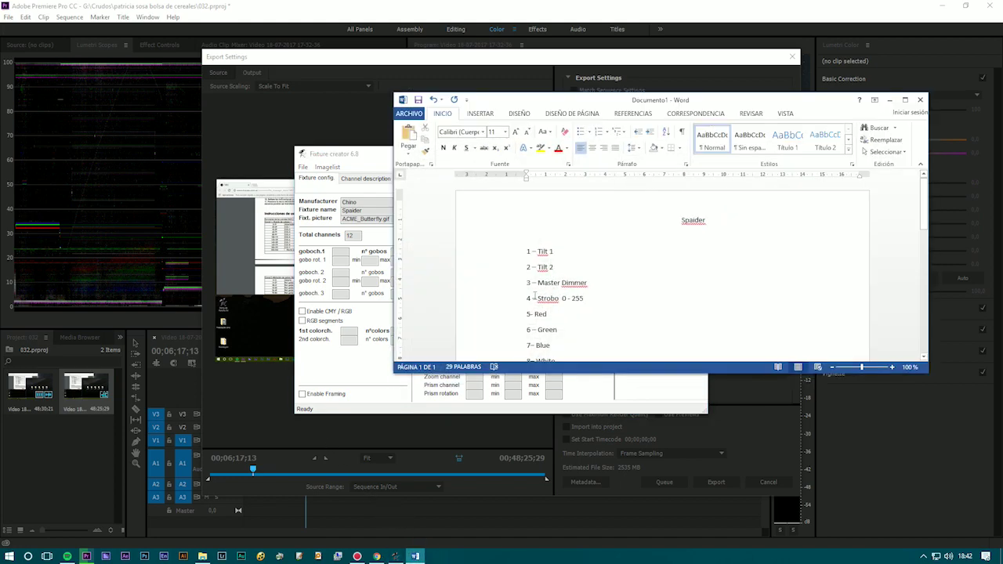
pyautogui.scroll(-2, 539, 283)
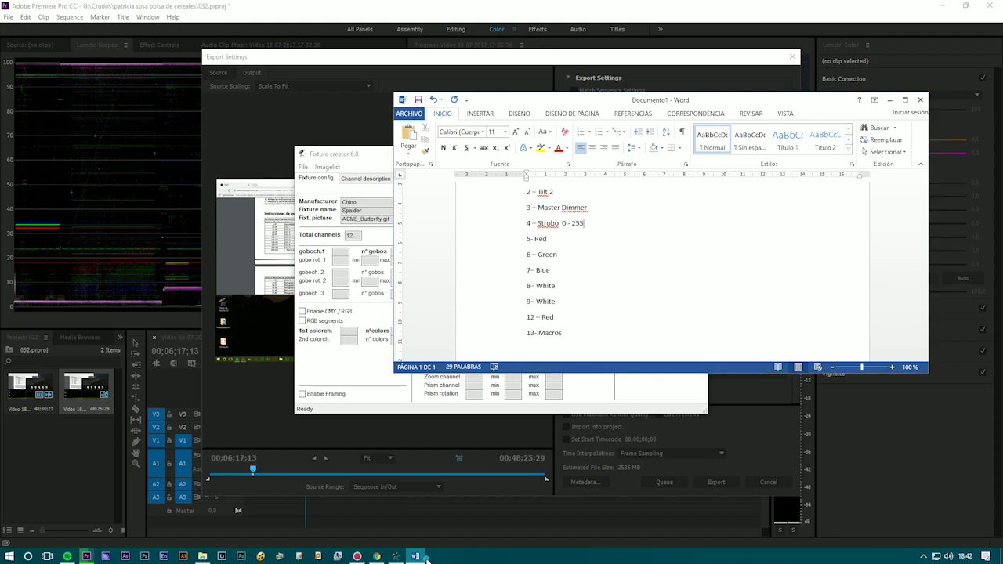
pyautogui.click(396, 556)
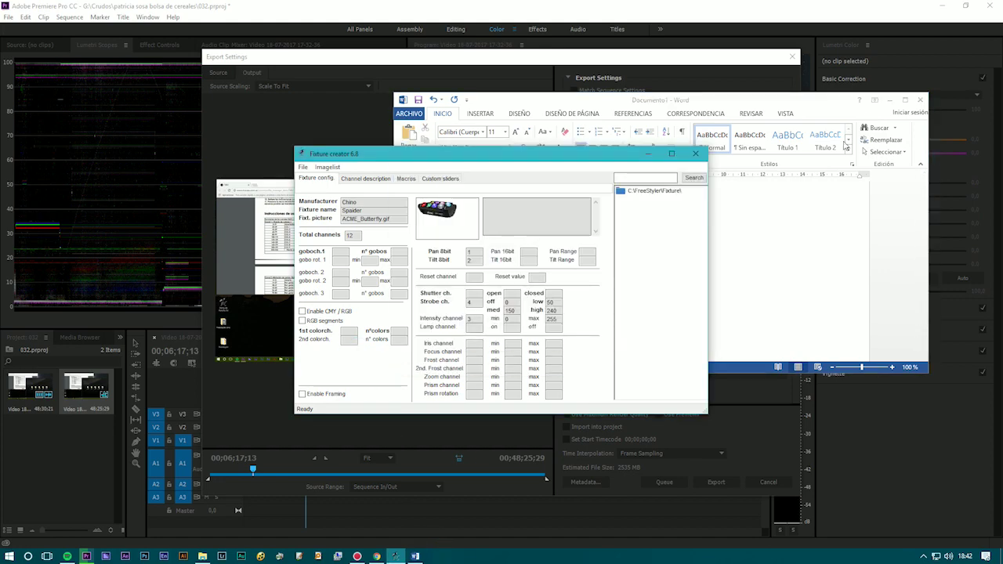
pyautogui.click(890, 100)
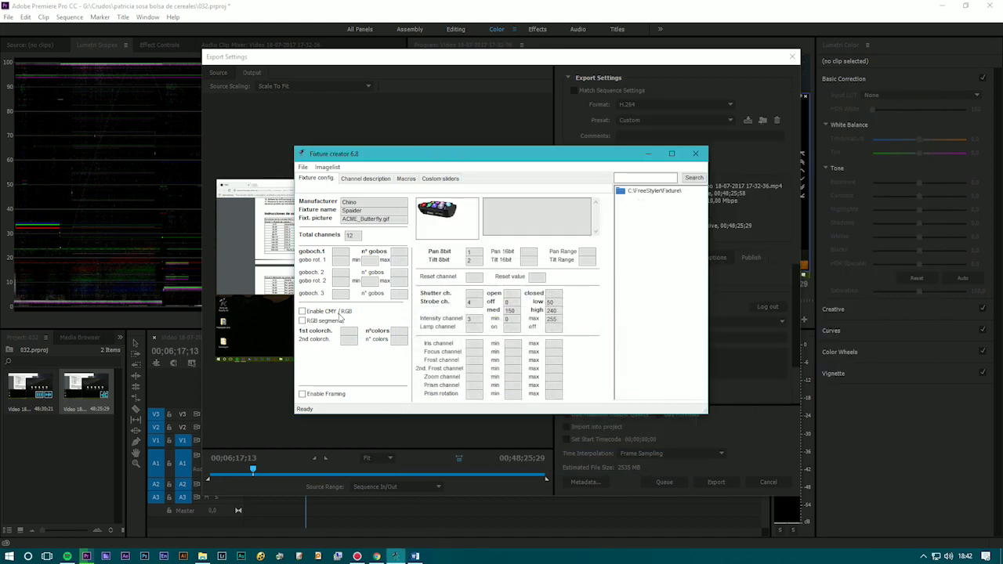
# Enable CMY / RGB with RGB values and RGB segments, and show the RGB Segments settings.
pyautogui.click(339, 313)
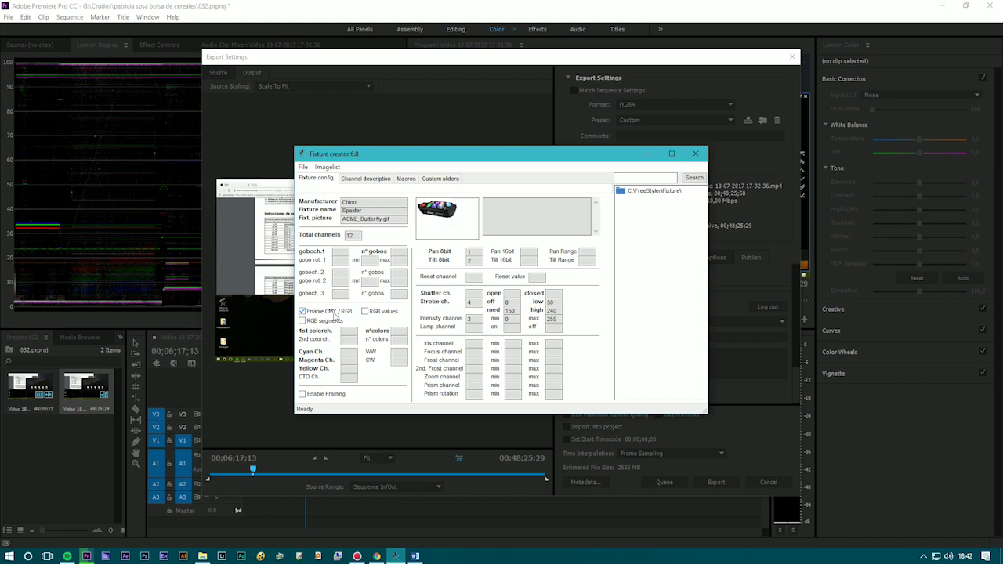
pyautogui.click(366, 311)
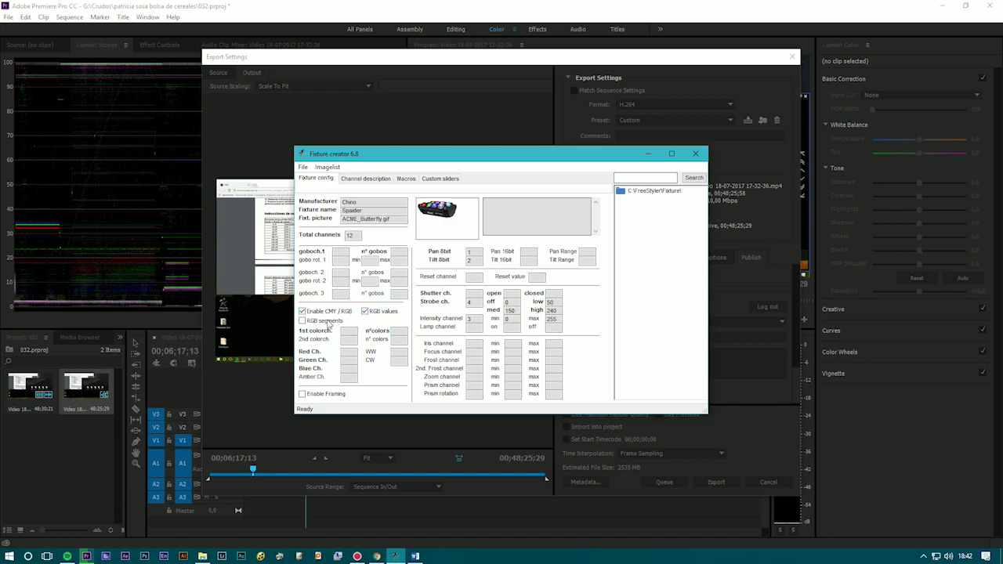
pyautogui.click(324, 322)
pyautogui.click(483, 179)
# Build the segment grid with 1 row and 2 RGB segments per row.
pyautogui.doubleClick(348, 202)
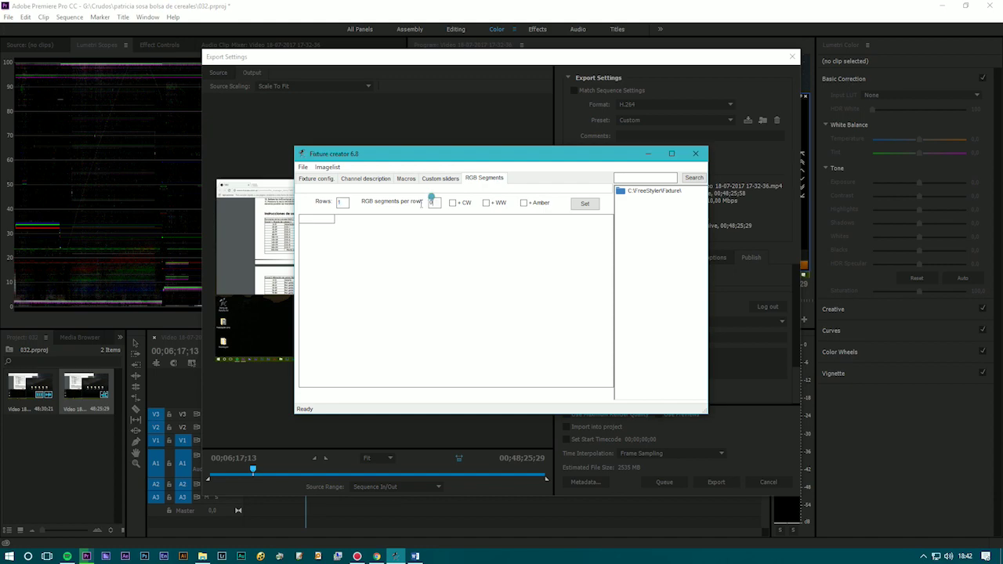
pyautogui.write('2')
pyautogui.click(582, 205)
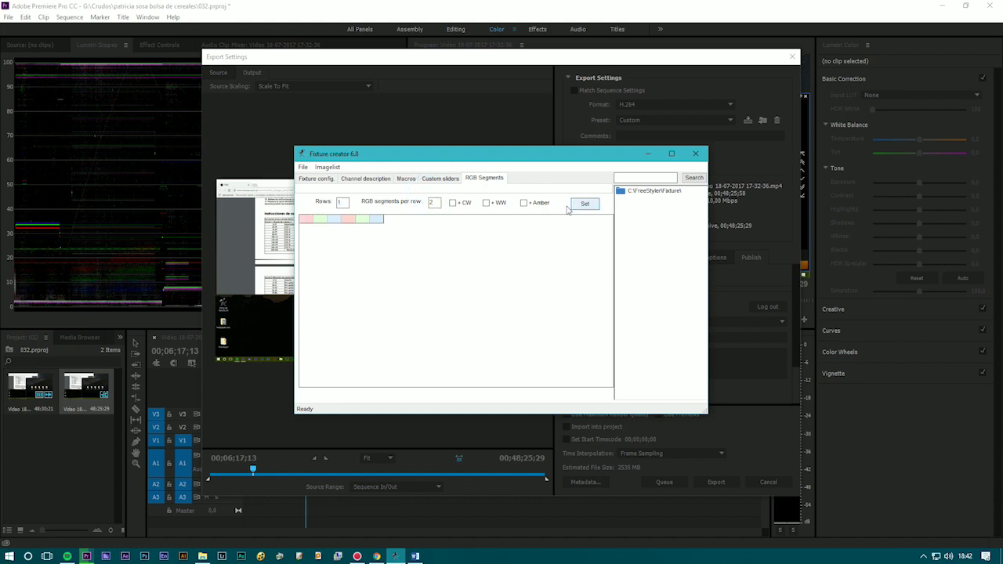
# Build the segment grid with 2 rows, 1 RGB segment per row and an added CW channel.
pyautogui.click(342, 202)
pyautogui.write('2')
pyautogui.click(434, 202)
pyautogui.write('1')
pyautogui.click(588, 205)
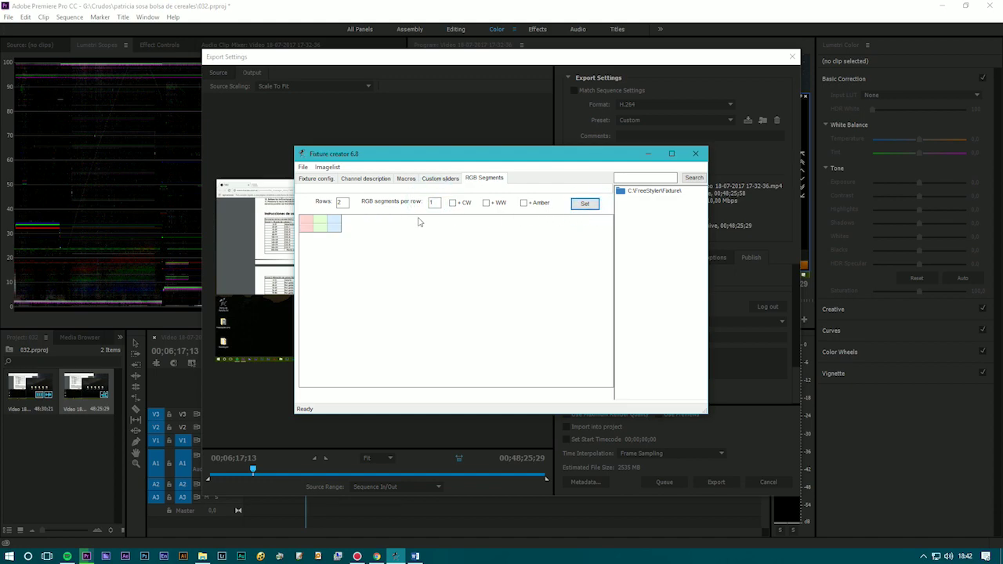
pyautogui.click(453, 202)
pyautogui.click(576, 205)
# Try adding a WW channel to the RGB segments and remove it again.
pyautogui.click(488, 203)
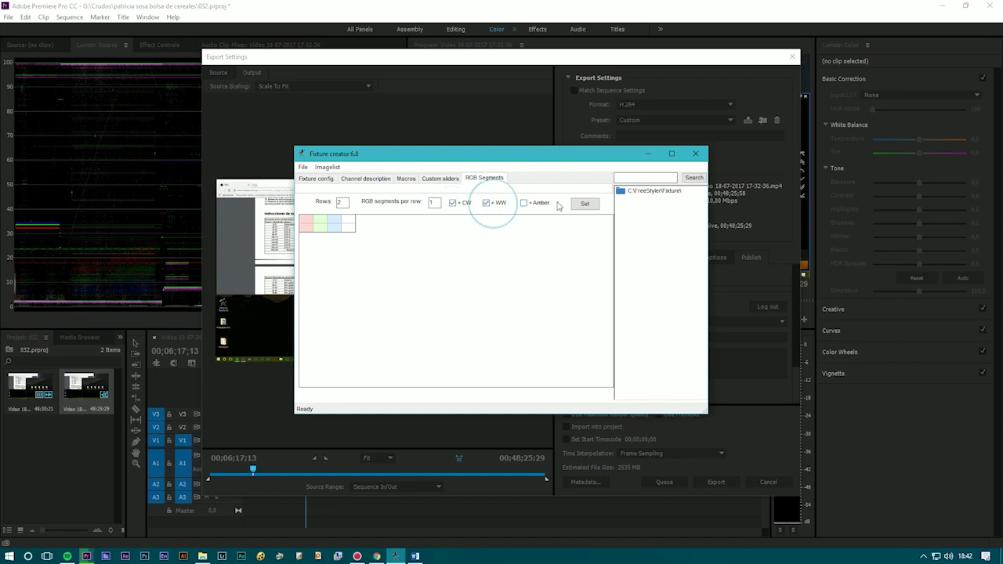
pyautogui.click(582, 204)
pyautogui.click(487, 203)
pyautogui.click(584, 204)
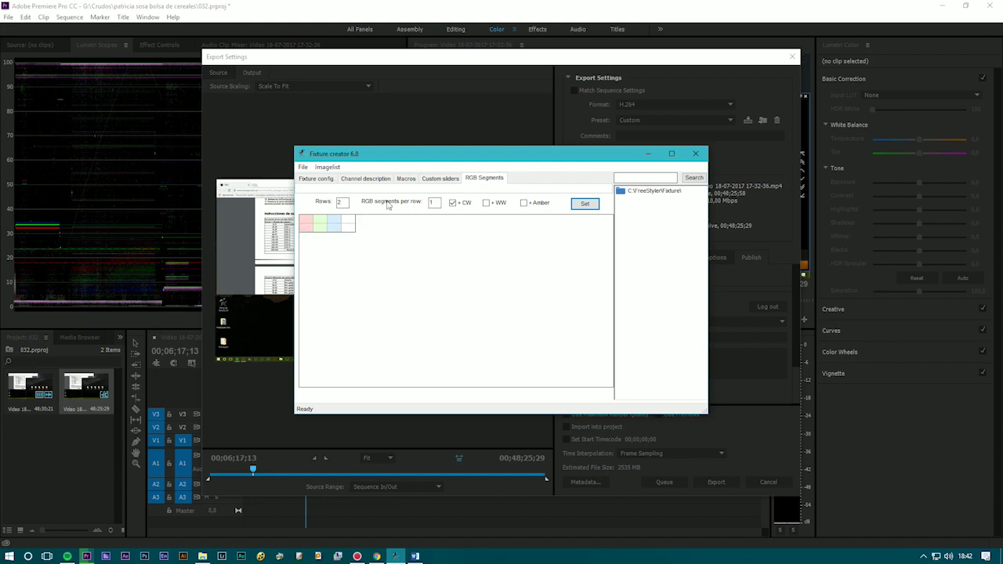
# Try a grid of 20 rows with 10 RGB segments per row, and restore 2 rows with 1 segment each.
pyautogui.click(343, 202)
pyautogui.write('0')
pyautogui.click(434, 202)
pyautogui.write('0')
pyautogui.click(586, 203)
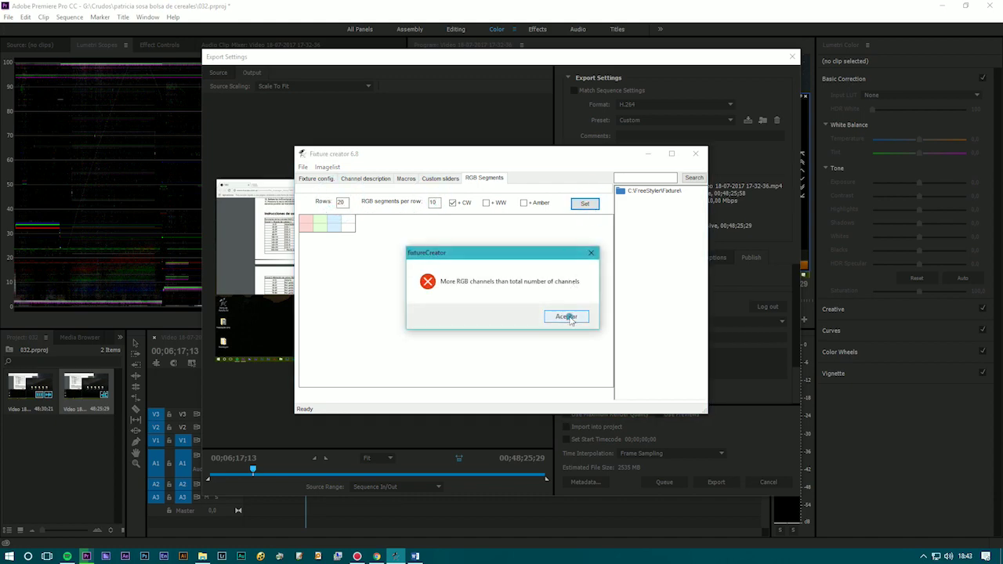
pyautogui.click(565, 316)
pyautogui.click(438, 203)
pyautogui.press('BackSpace')
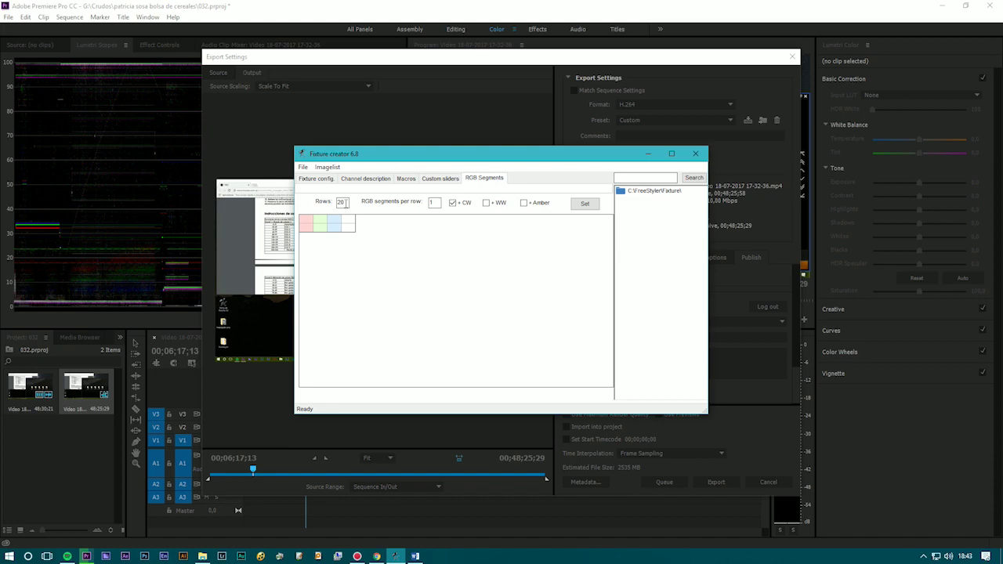
pyautogui.click(342, 202)
pyautogui.press('BackSpace')
pyautogui.click(588, 205)
# Try the CW, WW and Amber options on the segment grid in turn, leaving only CW enabled.
pyautogui.click(463, 203)
pyautogui.click(588, 204)
pyautogui.click(464, 203)
pyautogui.click(588, 204)
pyautogui.click(486, 203)
pyautogui.click(581, 205)
pyautogui.click(501, 203)
pyautogui.click(539, 204)
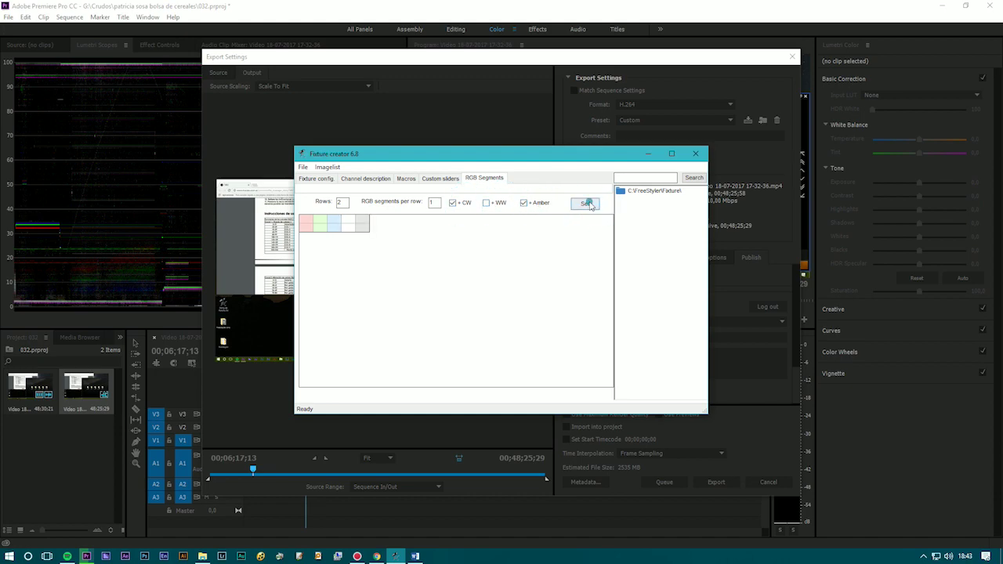
pyautogui.click(587, 204)
pyautogui.click(540, 203)
pyautogui.click(584, 204)
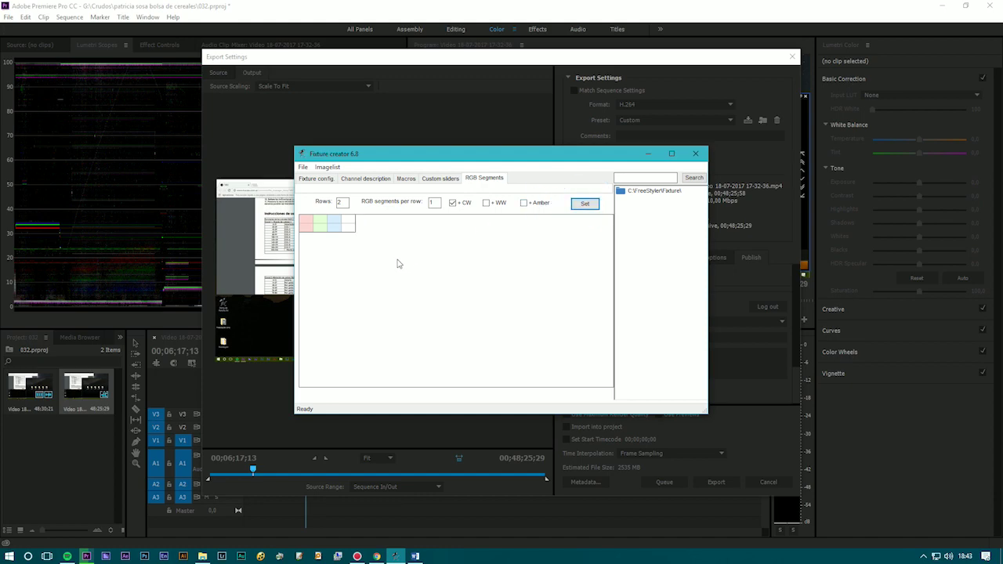
# Consult the Word list and assign channels 5, 6, 7 and 8 to the first segment row's red, green, blue and white.
pyautogui.click(415, 556)
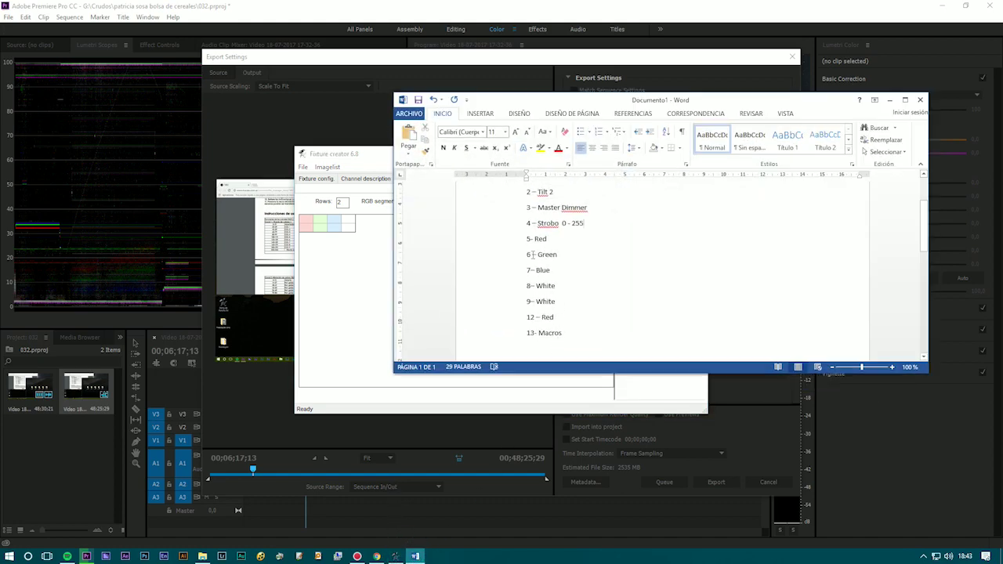
pyautogui.click(308, 223)
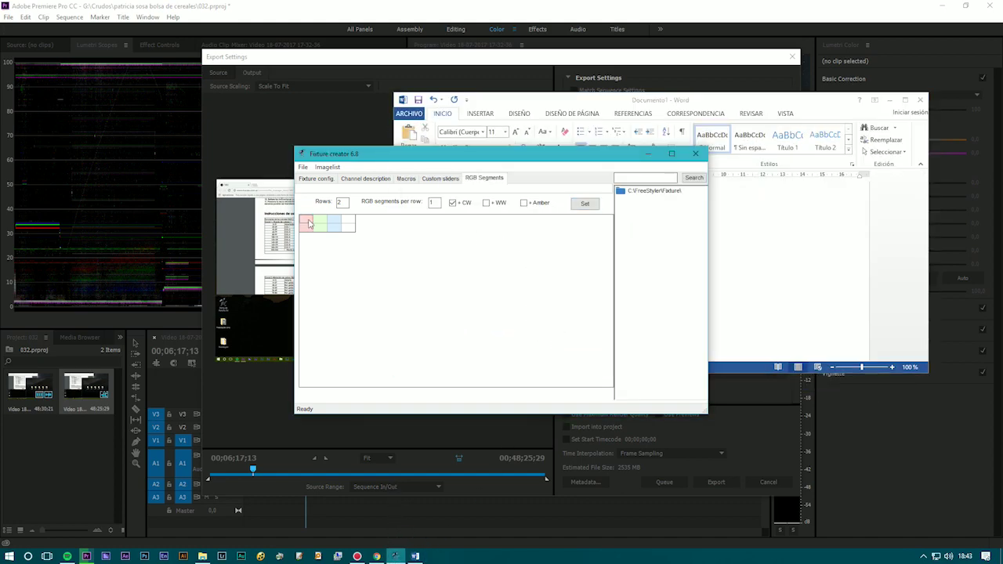
pyautogui.click(323, 222)
pyautogui.click(343, 224)
pyautogui.click(345, 223)
# Assign channels 9, 10, 11 and 12 to the second segment row's white, blue, green and red.
pyautogui.click(345, 228)
pyautogui.click(338, 228)
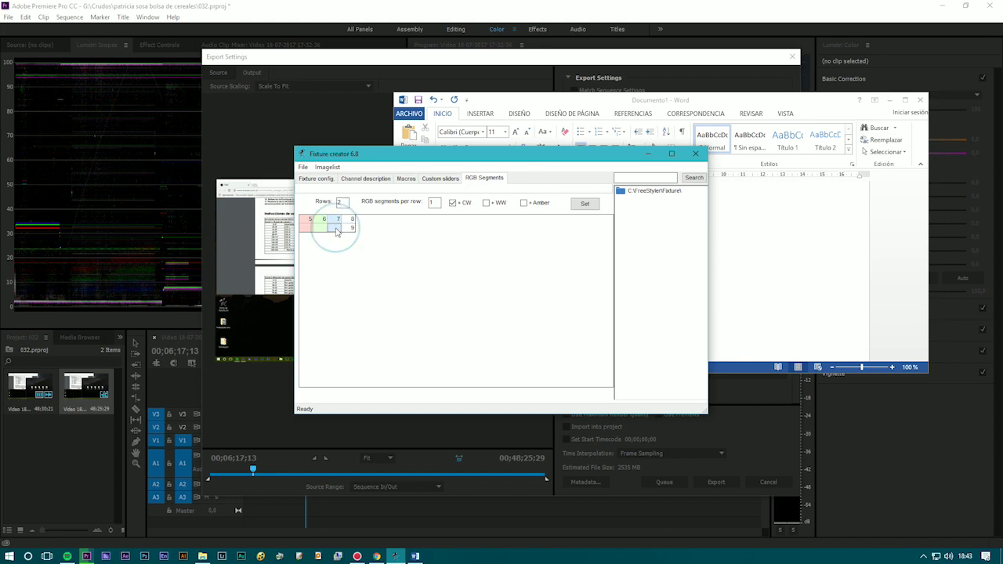
pyautogui.click(323, 228)
pyautogui.click(311, 229)
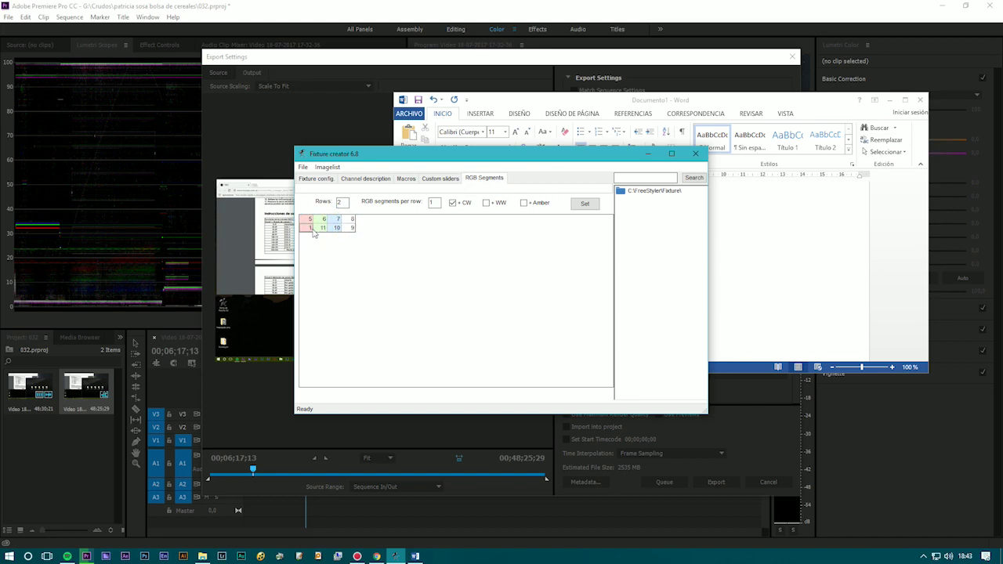
# Rename the descriptions of channels 8 and 9 as White.
pyautogui.click(365, 179)
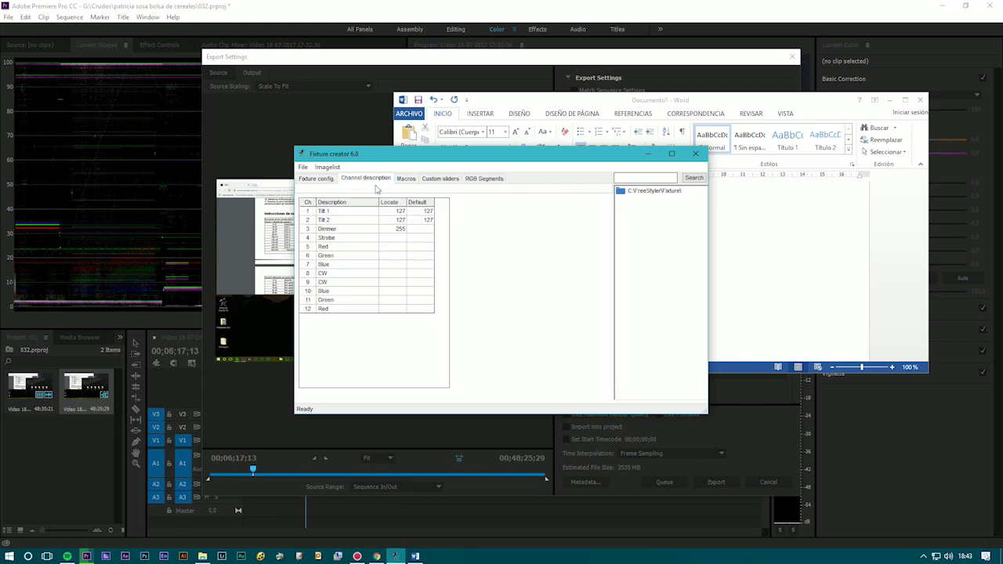
pyautogui.click(334, 272)
pyautogui.click(326, 283)
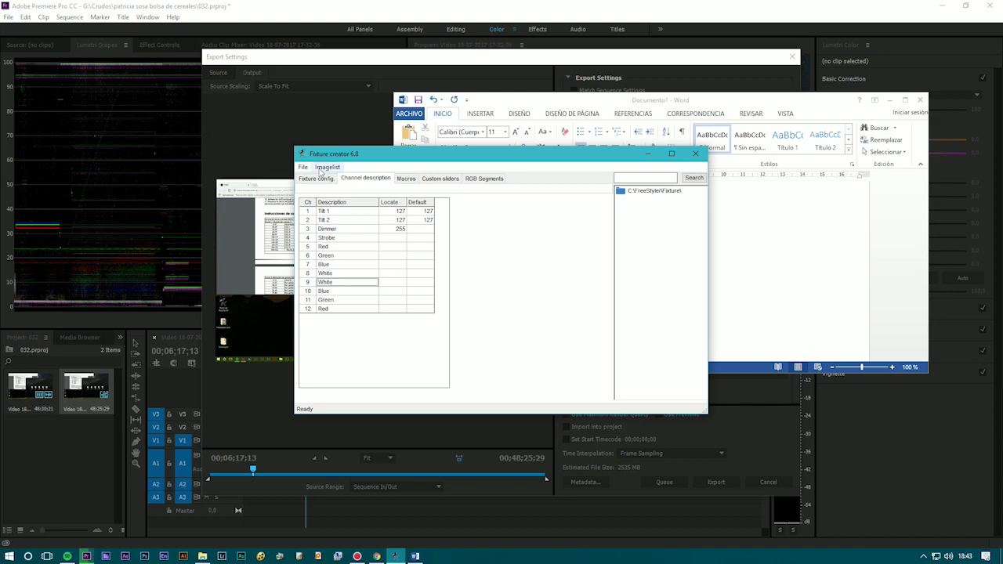
# Add a first macro to the fixture.
pyautogui.click(317, 179)
pyautogui.click(411, 178)
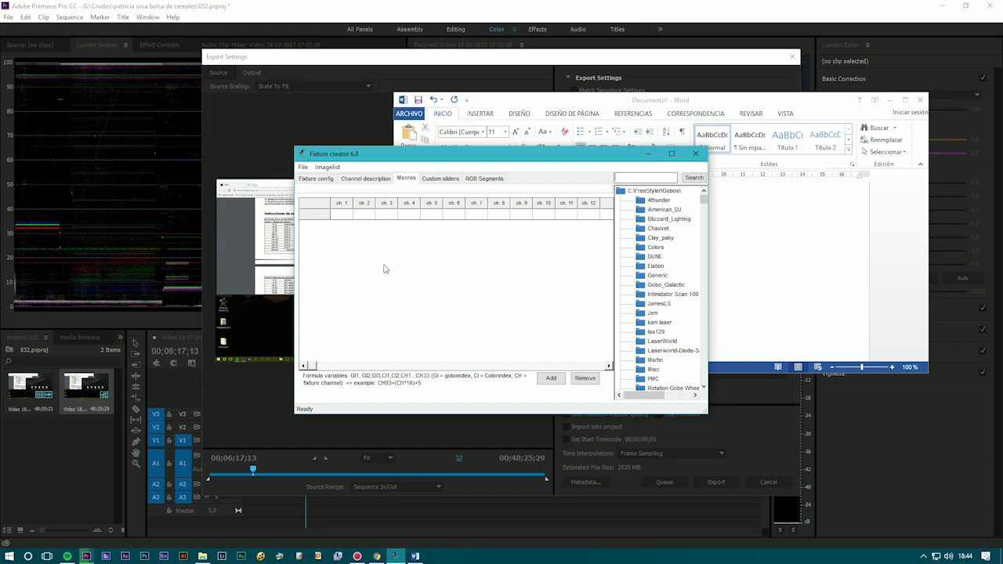
pyautogui.click(551, 379)
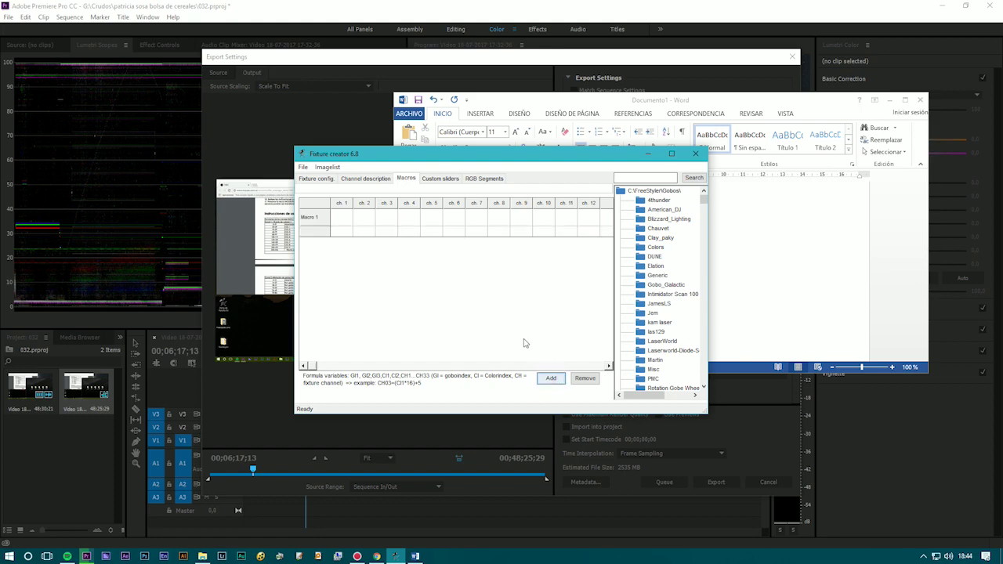
# Check the channel descriptions and RGB segment assignments, and set Macro 1's channel 2 to 255.
pyautogui.click(439, 179)
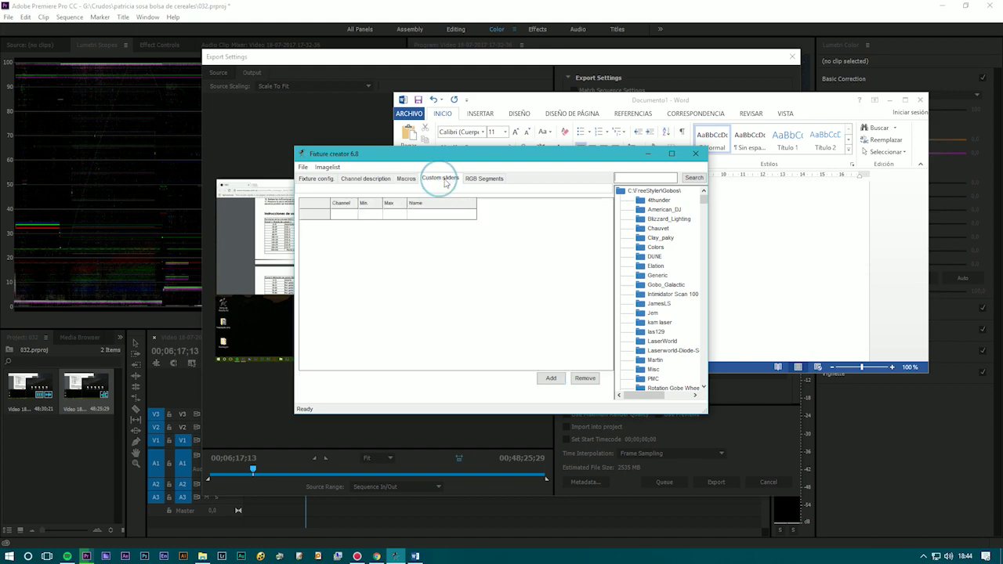
pyautogui.click(471, 181)
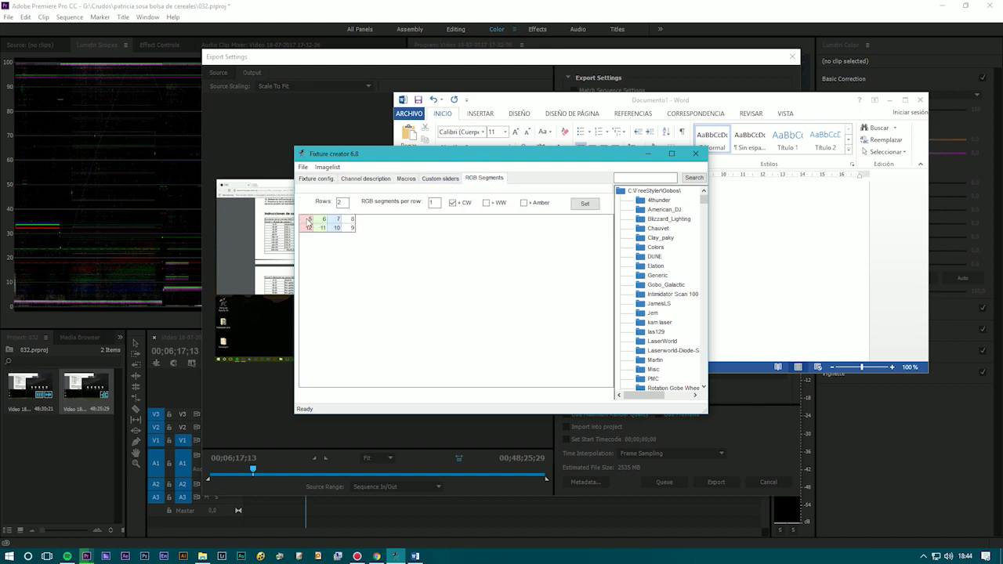
pyautogui.click(358, 179)
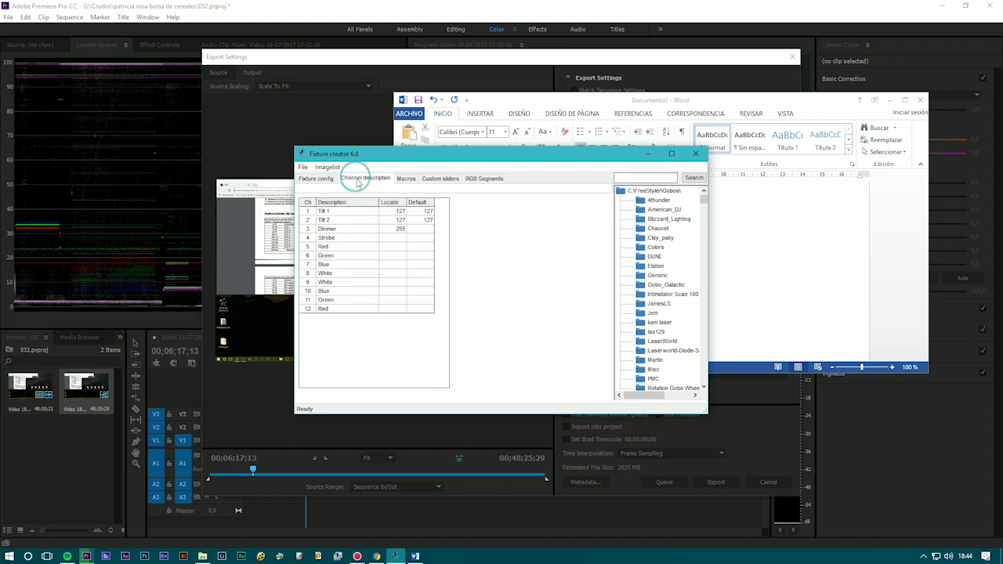
pyautogui.click(475, 181)
pyautogui.click(433, 179)
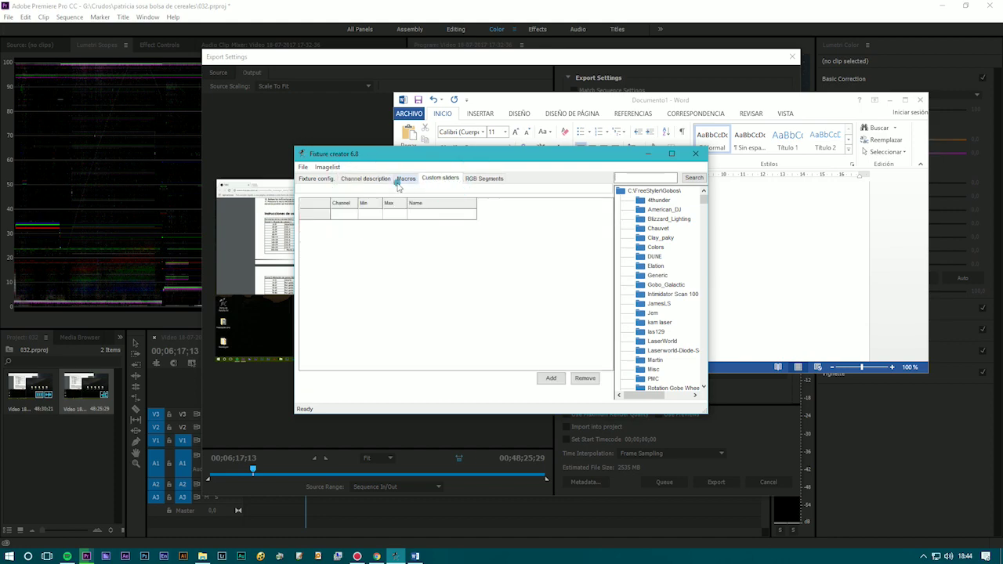
pyautogui.click(401, 178)
pyautogui.doubleClick(364, 217)
pyautogui.write('255')
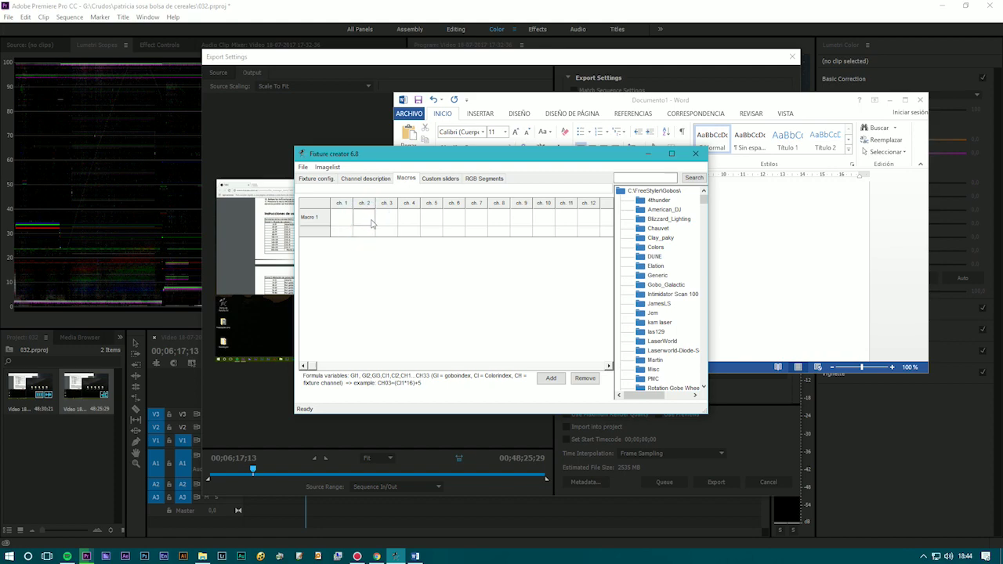
# Consult the segment grid for the red channels and set channels 12 and 5 of Macro 1 to 255.
pyautogui.click(486, 179)
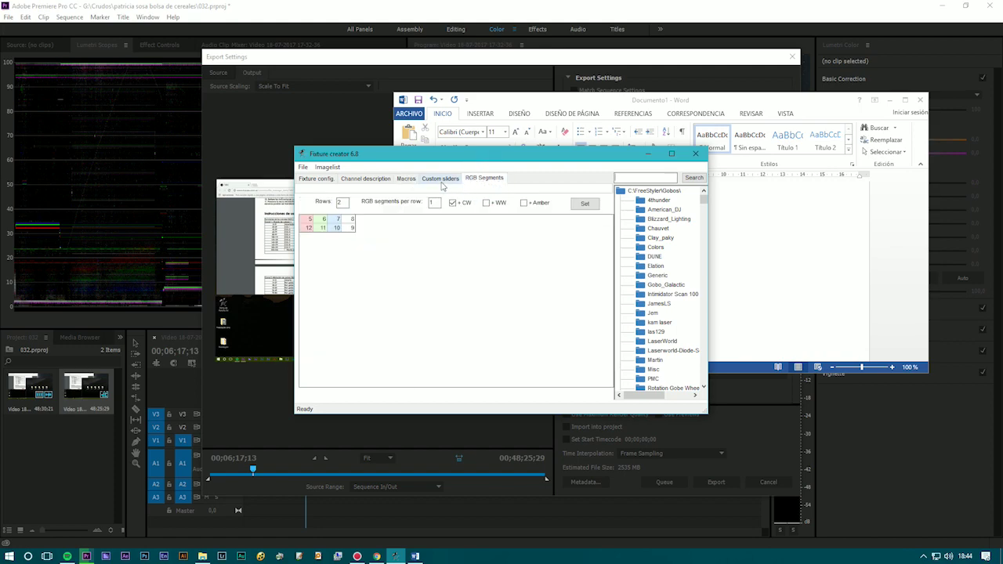
pyautogui.click(440, 178)
pyautogui.click(484, 179)
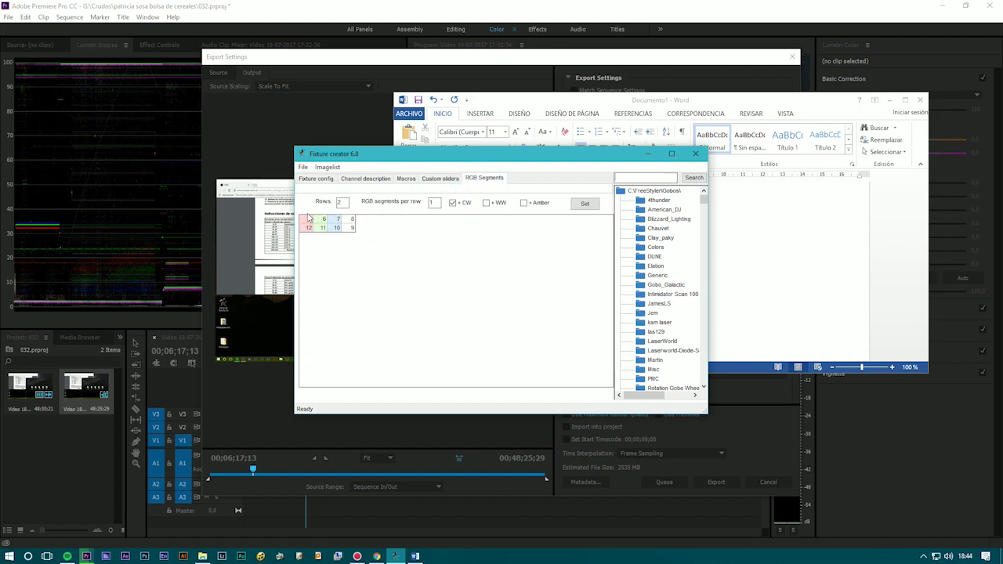
pyautogui.click(440, 179)
pyautogui.click(405, 179)
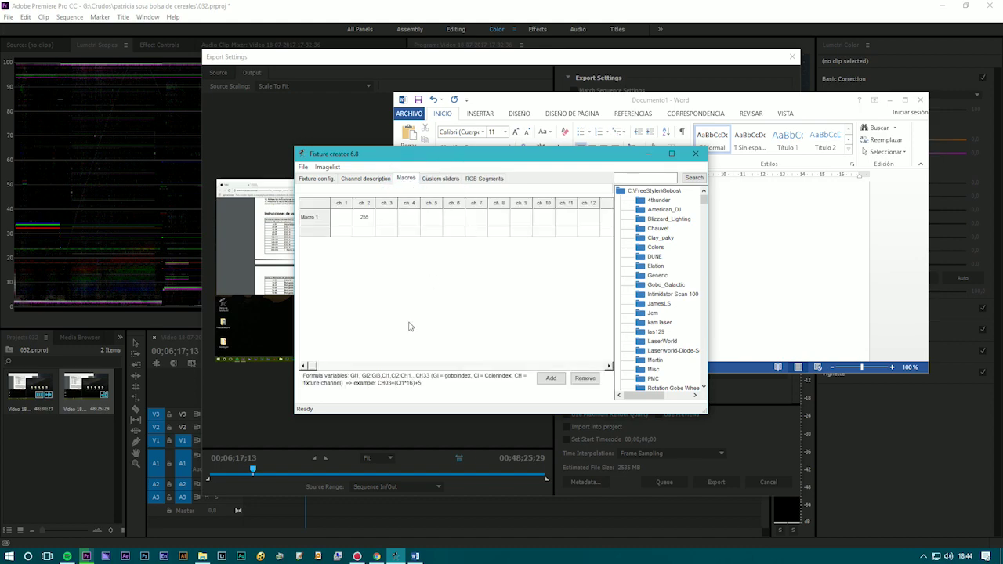
pyautogui.moveTo(312, 366); pyautogui.dragTo(417, 366)
pyautogui.click(521, 220)
pyautogui.write('25')
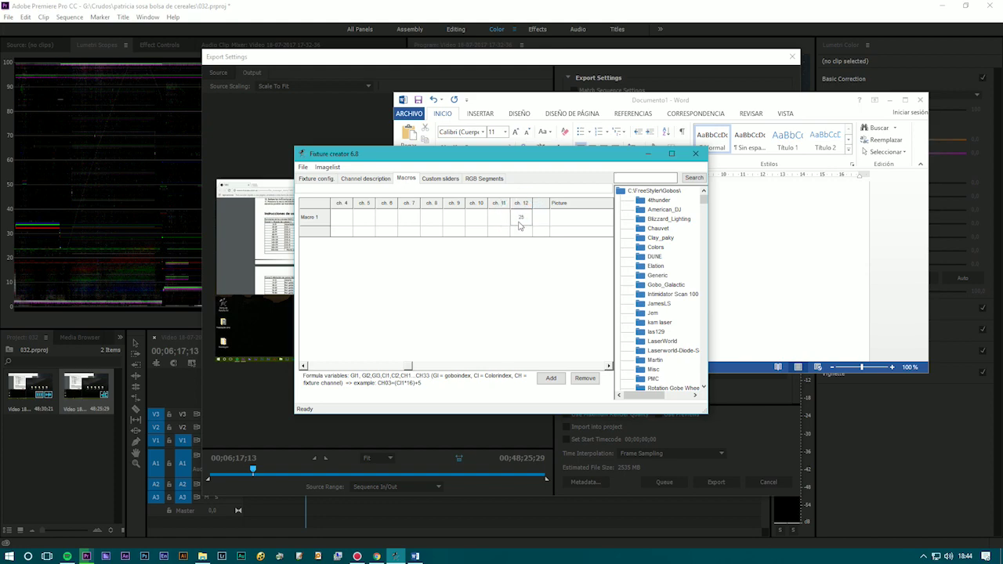
pyautogui.write('5')
pyautogui.click(362, 218)
pyautogui.write('255')
# Search the gobo images for "red" and assign Red.bmp as Macro 1's picture.
pyautogui.click(569, 217)
pyautogui.click(629, 179)
pyautogui.write('r')
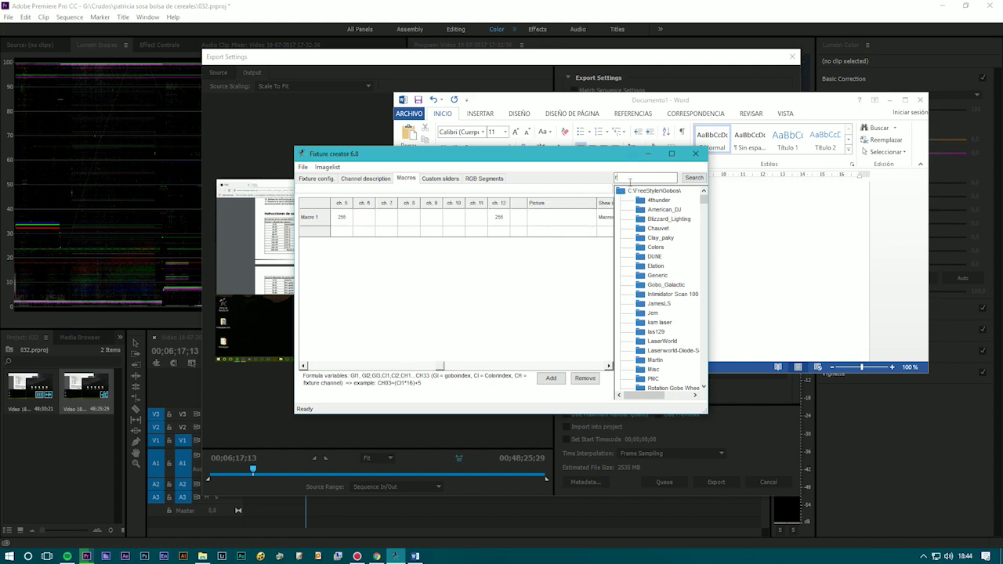
pyautogui.write('ed')
pyautogui.press('Return')
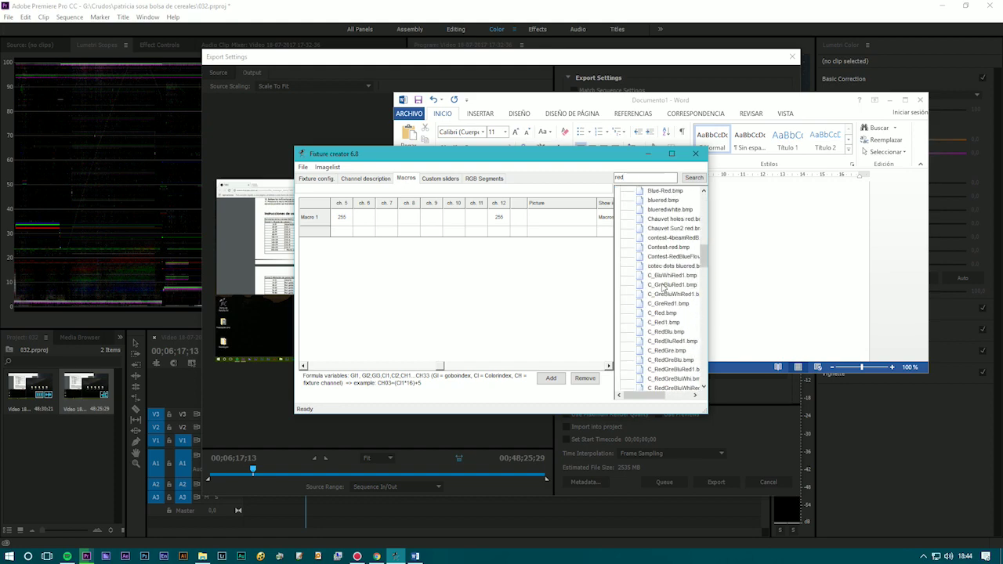
pyautogui.scroll(-15, 663, 289)
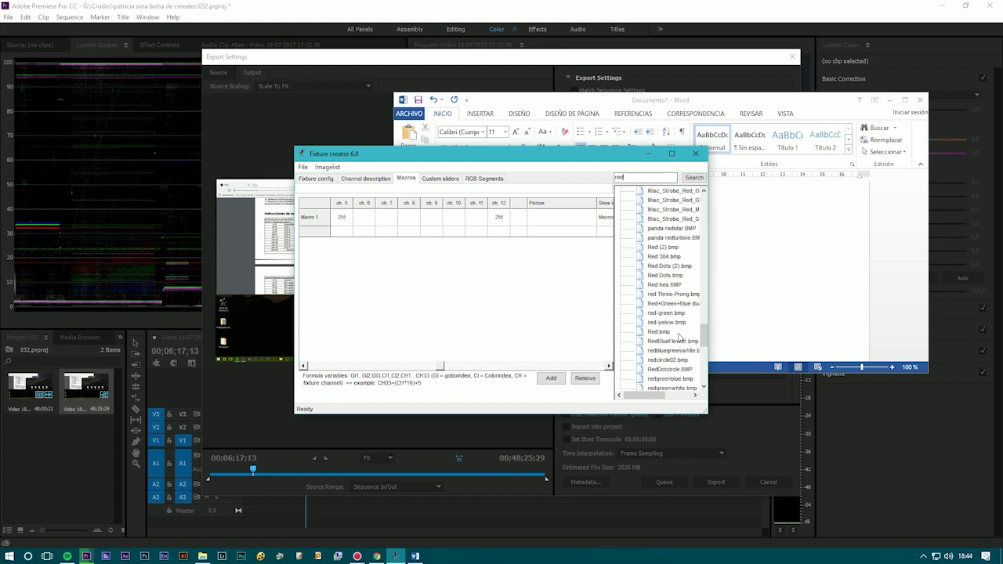
pyautogui.click(662, 332)
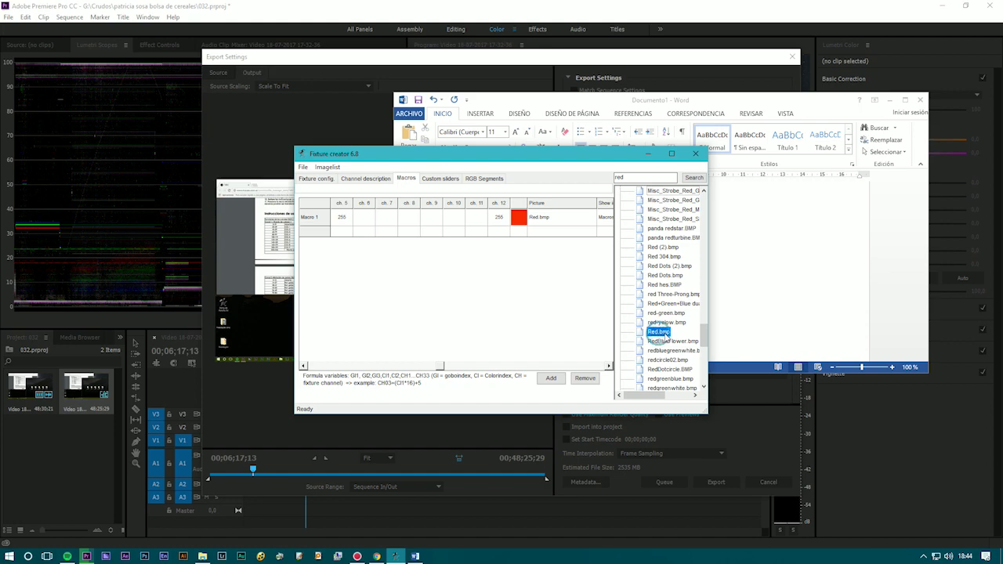
# Add a second macro and assign it the Green.bmp picture, searching the gobo images for "green".
pyautogui.click(552, 379)
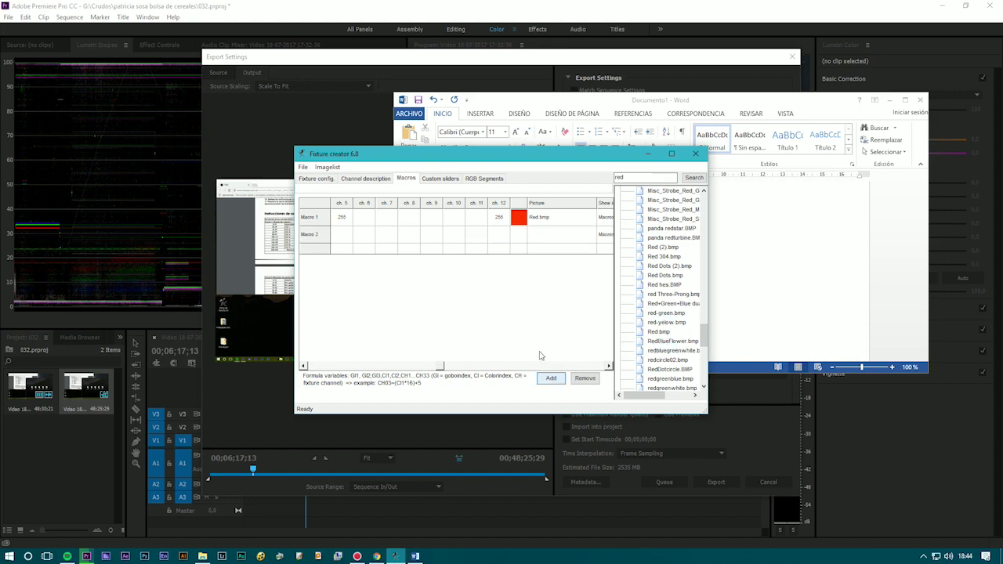
pyautogui.click(517, 239)
pyautogui.write('green')
pyautogui.scroll(-5, 664, 290)
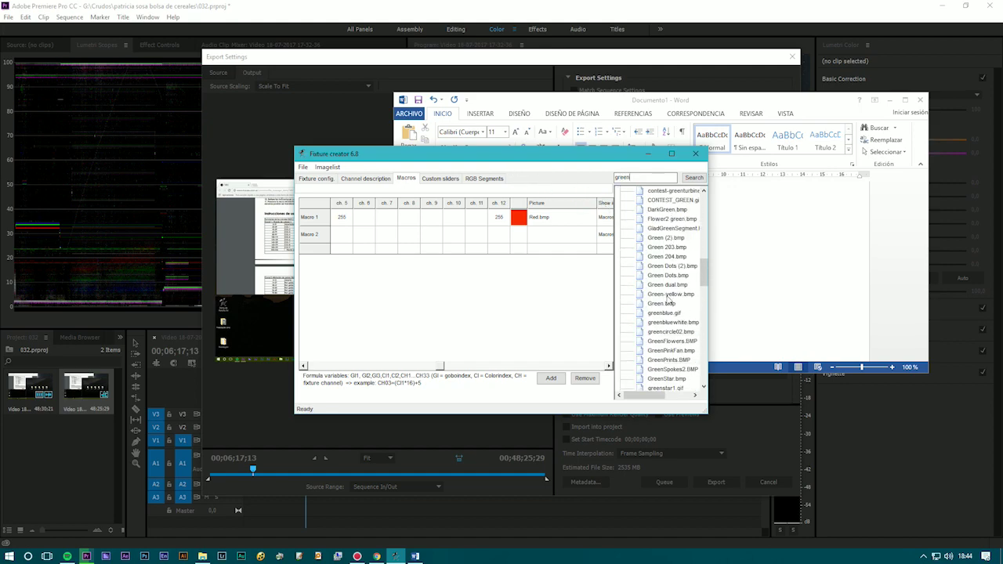
pyautogui.click(663, 305)
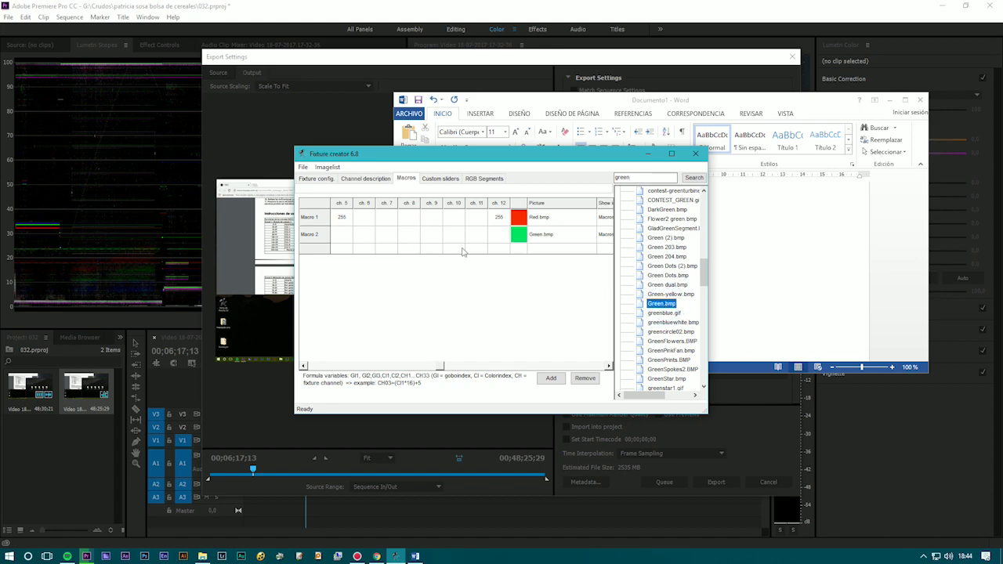
# Consult the segment grid for the green channels and set channels 6 and 11 of Macro 2 to 255.
pyautogui.click(443, 178)
pyautogui.click(483, 178)
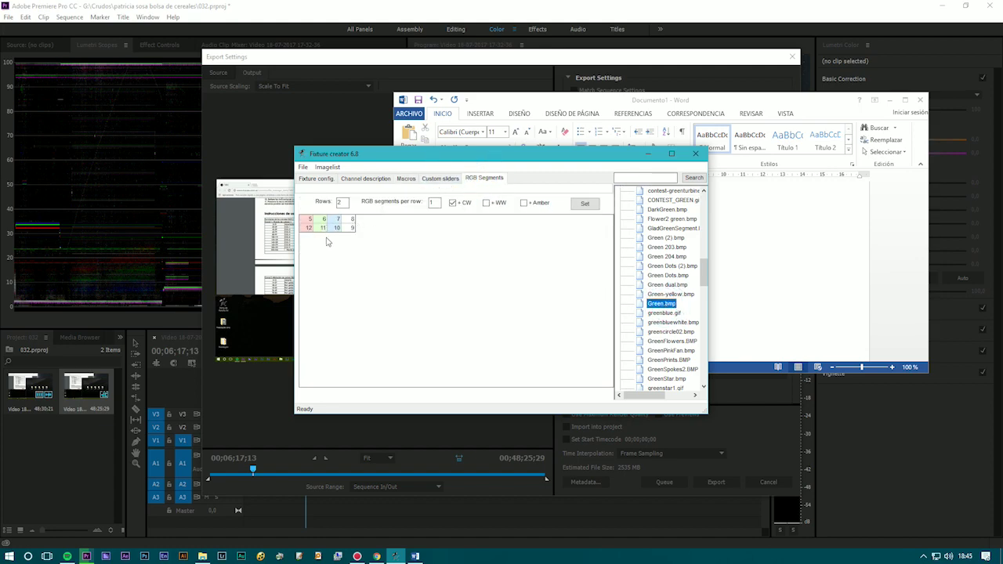
pyautogui.click(443, 178)
pyautogui.click(407, 182)
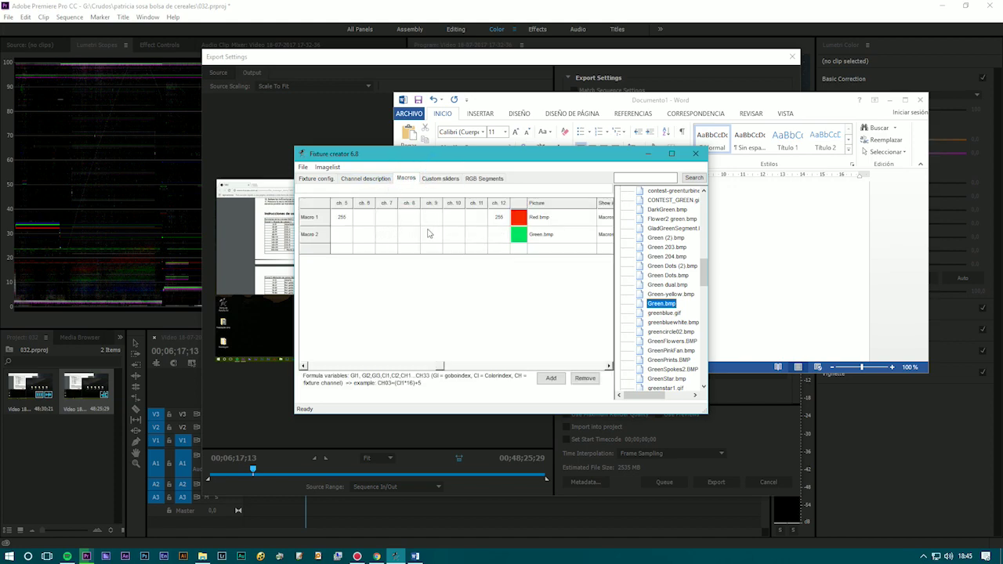
pyautogui.click(374, 238)
pyautogui.write('255')
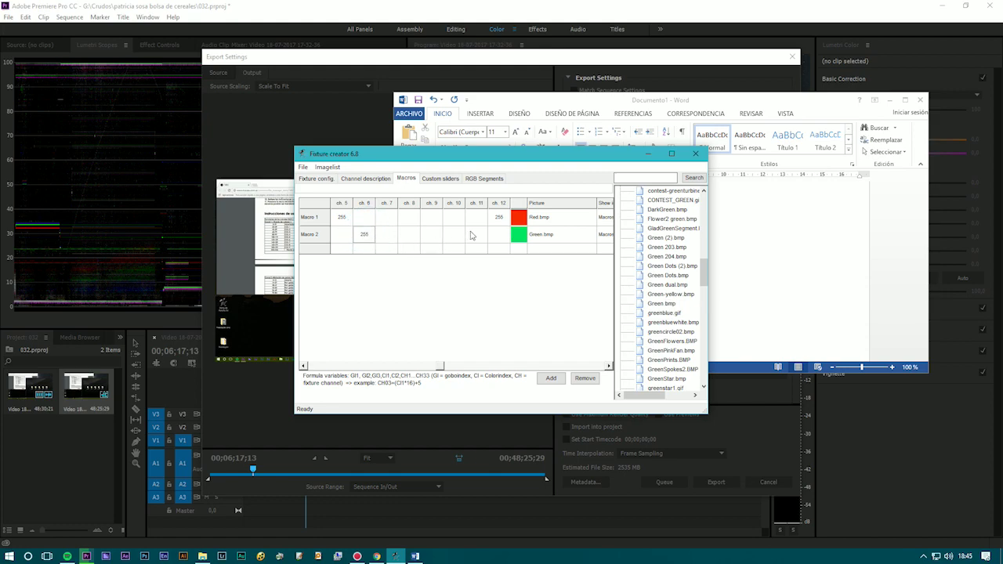
pyautogui.click(471, 236)
pyautogui.write('255')
# Add a third macro and assign it the Blue.bmp picture, searching the gobo images for "Blue".
pyautogui.click(549, 378)
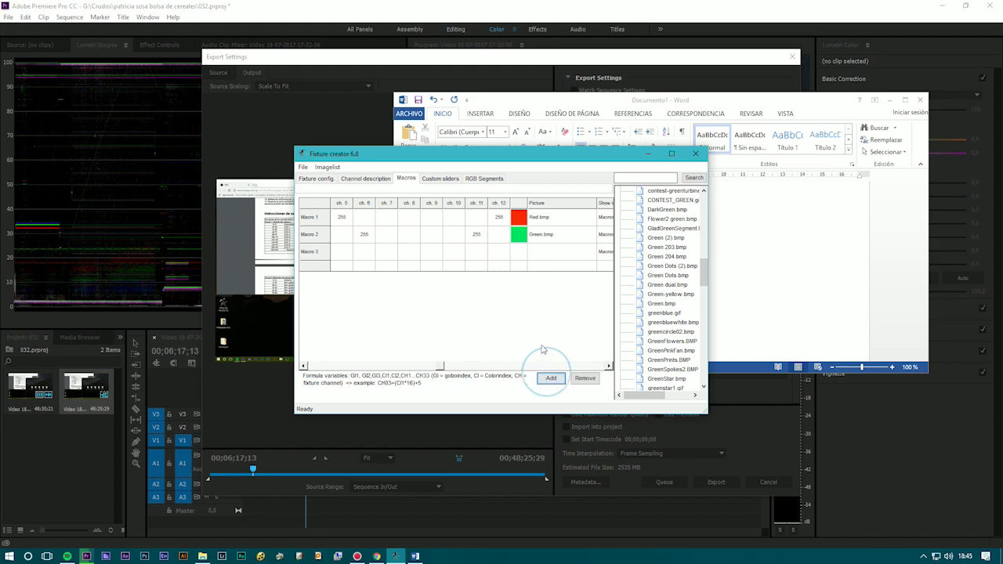
pyautogui.click(518, 251)
pyautogui.write('Blue')
pyautogui.press('Return')
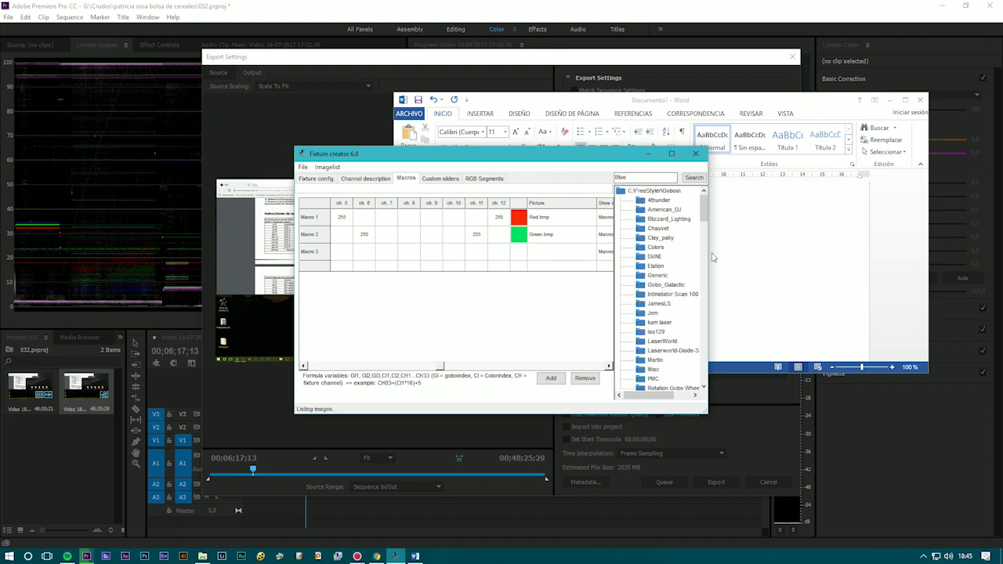
pyautogui.moveTo(704, 240); pyautogui.dragTo(704, 274)
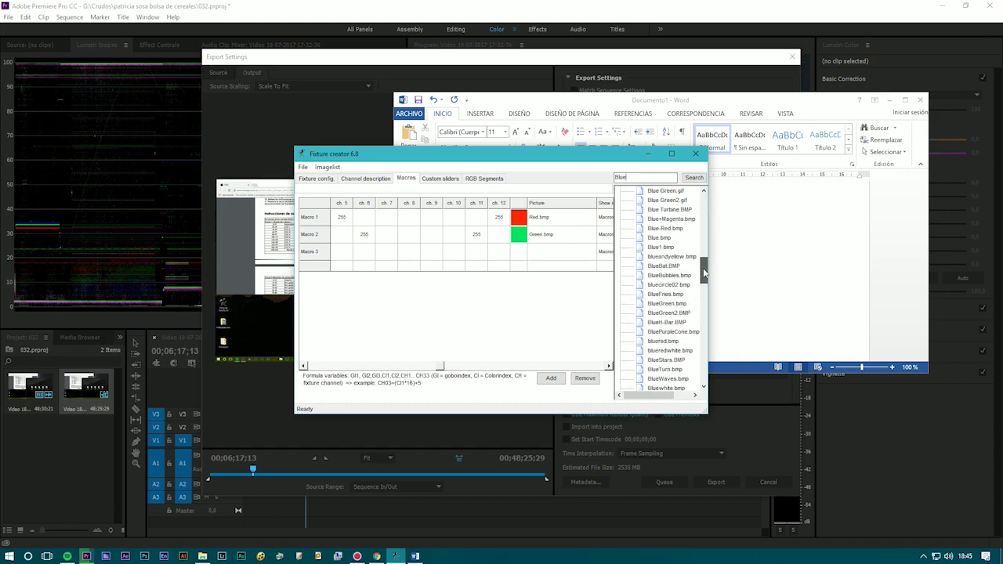
pyautogui.doubleClick(659, 237)
# Set channels 7 and 10 of Macro 3 to 255.
pyautogui.click(392, 252)
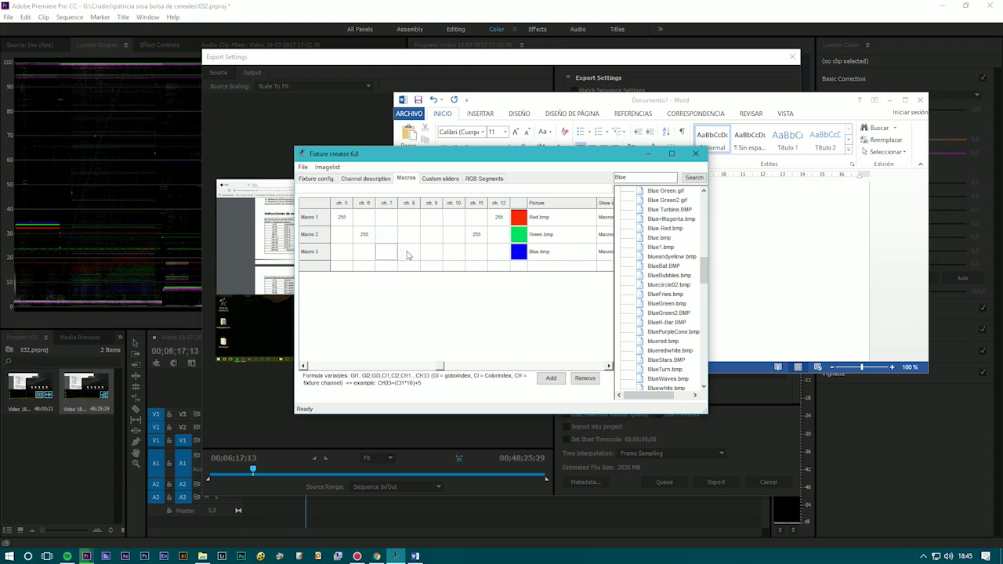
pyautogui.write('255')
pyautogui.click(454, 251)
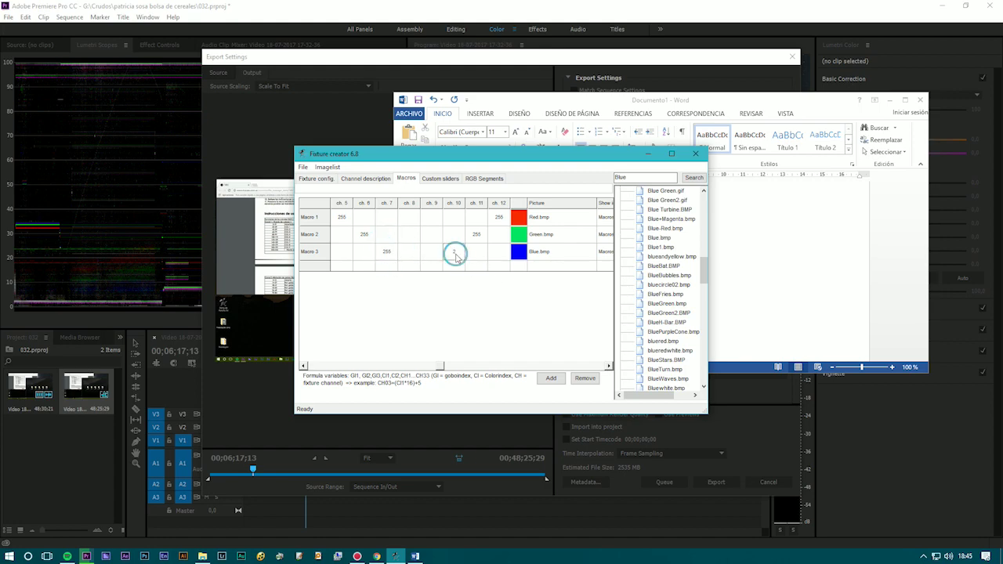
pyautogui.write('255')
# Add a fourth macro and set its channels 8 and 9 to 255.
pyautogui.click(551, 376)
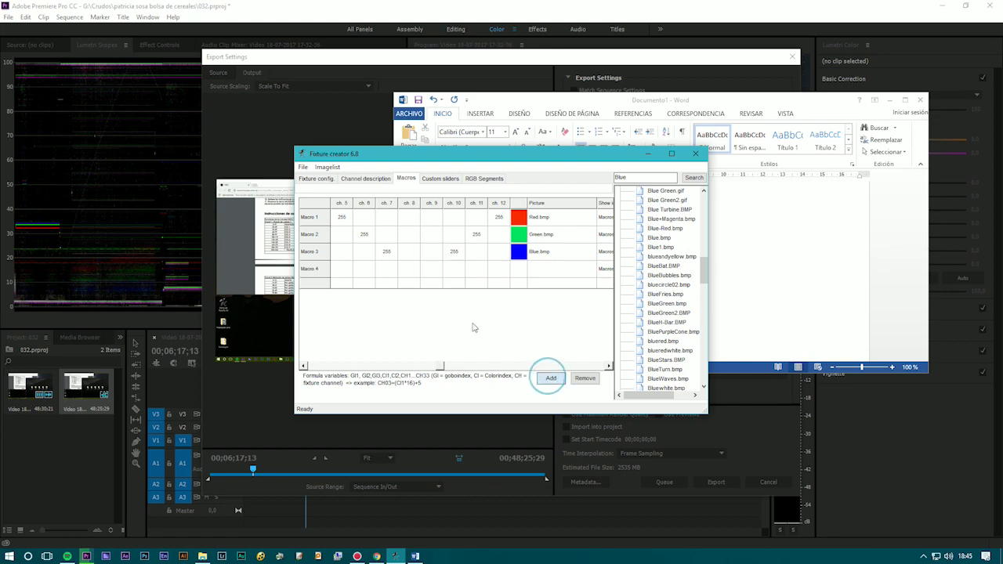
pyautogui.click(415, 272)
pyautogui.click(430, 270)
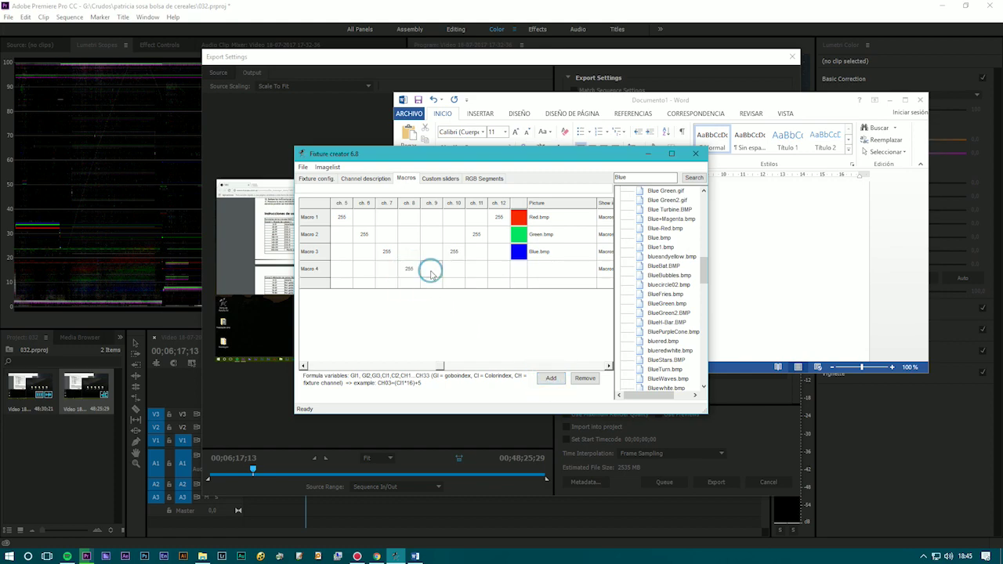
pyautogui.write('255')
# Search the gobo images for "White" and assign White_.bmp as Macro 4's picture.
pyautogui.doubleClick(627, 178)
pyautogui.write('White')
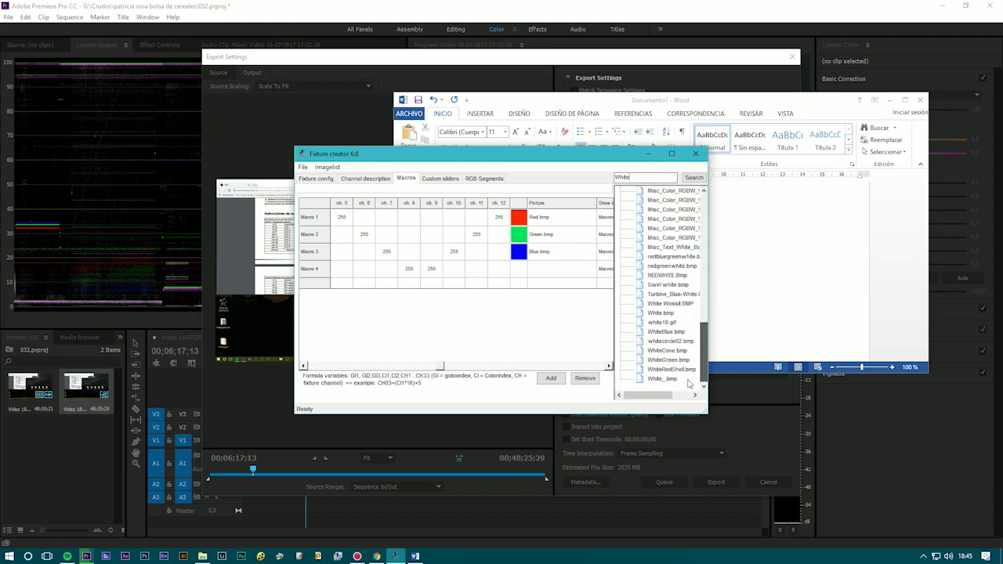
pyautogui.click(662, 379)
pyautogui.click(519, 269)
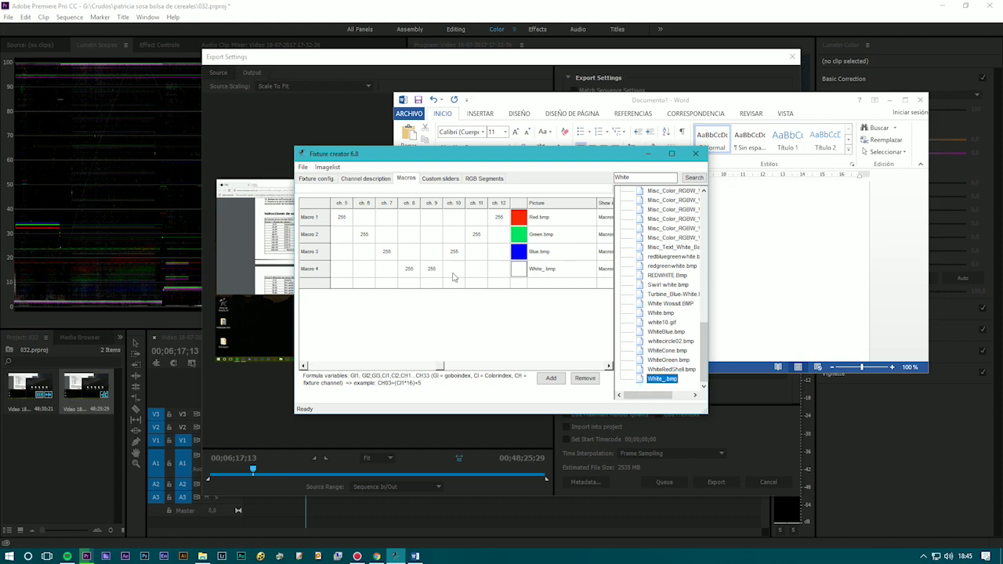
# Set channel 2 to 255 in Macros 2, 3 and 4, and return to the channel descriptions.
pyautogui.moveTo(439, 367); pyautogui.dragTo(347, 369)
pyautogui.click(362, 231)
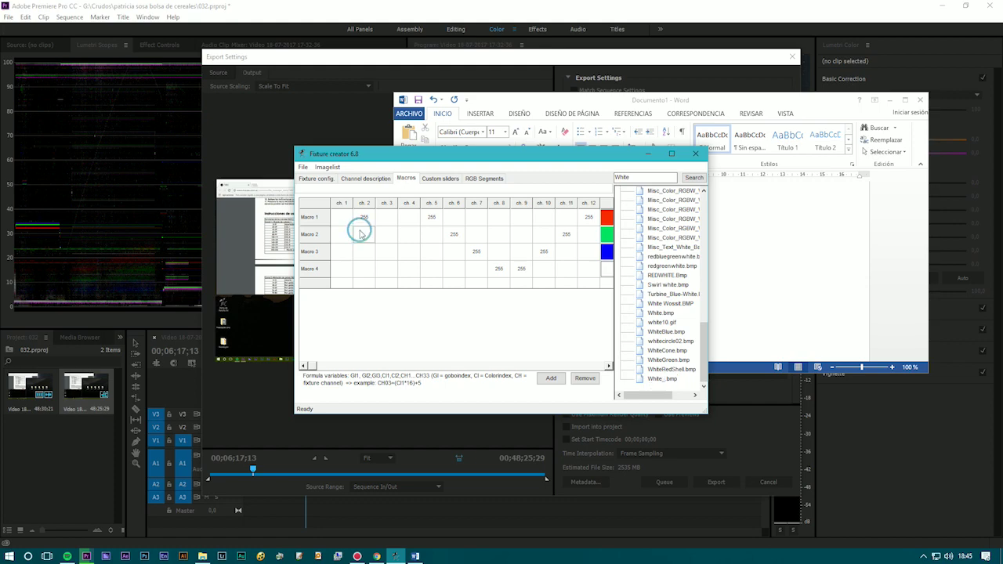
pyautogui.click(366, 249)
pyautogui.click(365, 268)
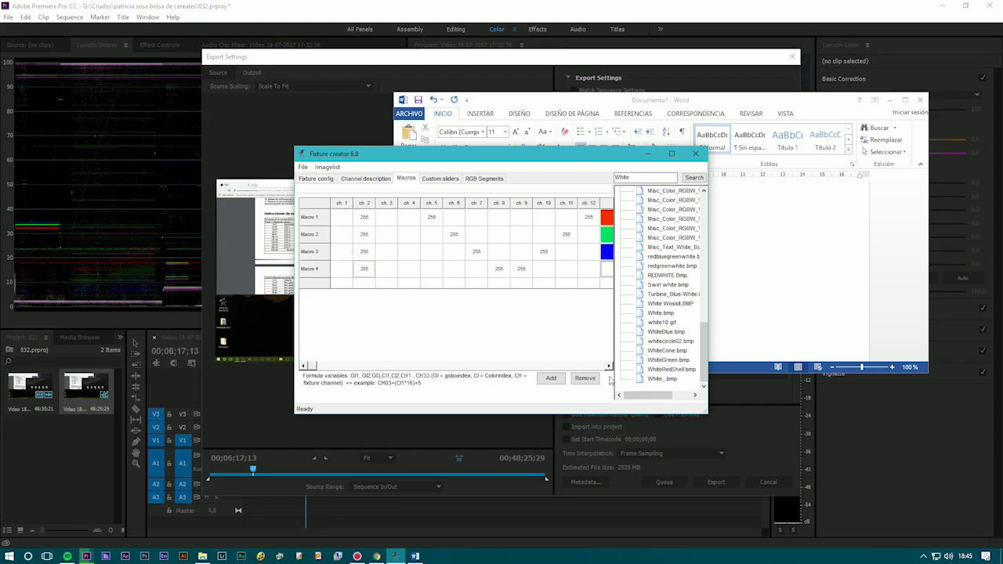
pyautogui.click(340, 179)
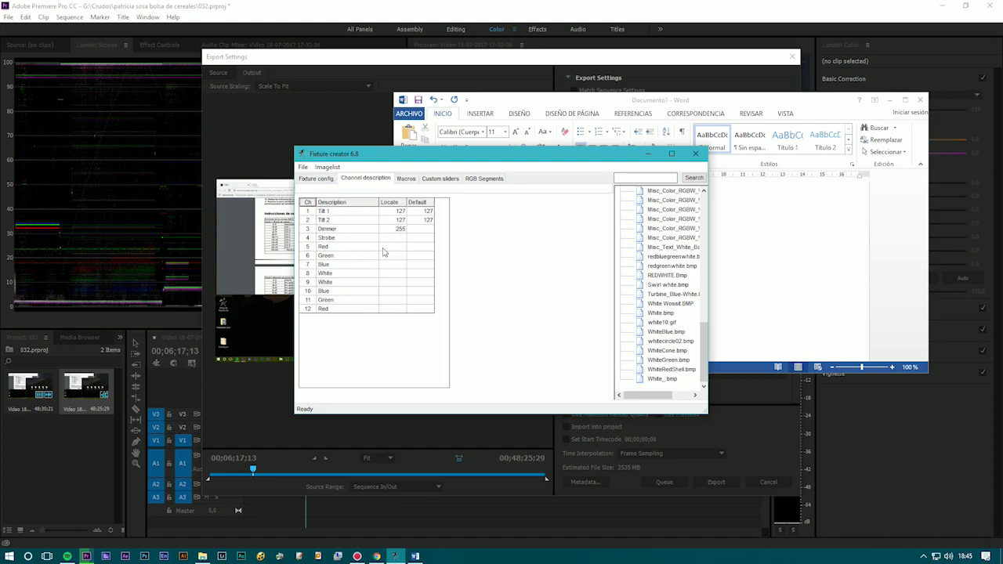
# Review the fixture's macros, channel descriptions, general configuration and RGB segments.
pyautogui.click(405, 179)
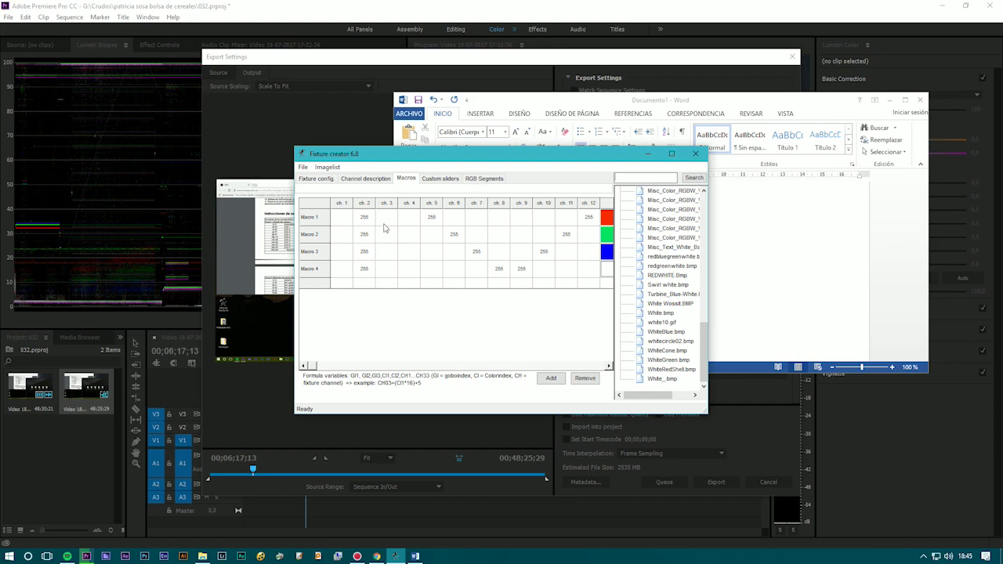
pyautogui.click(360, 182)
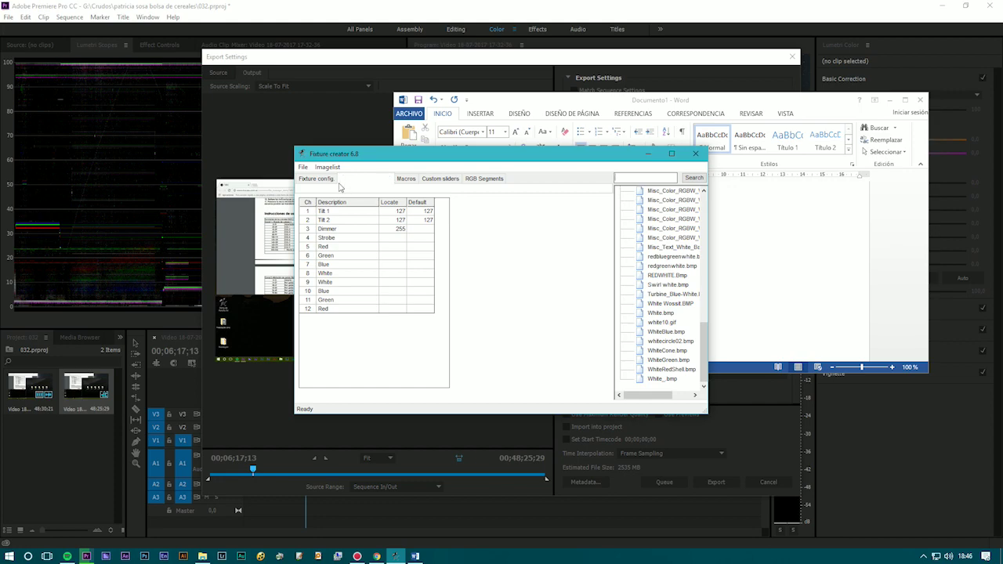
pyautogui.click(332, 182)
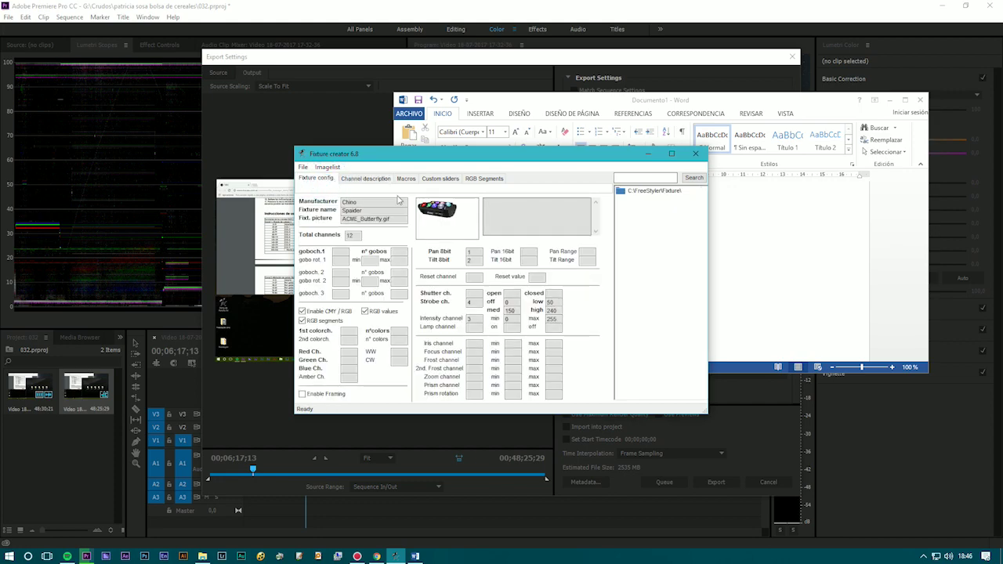
pyautogui.click(434, 182)
pyautogui.click(476, 179)
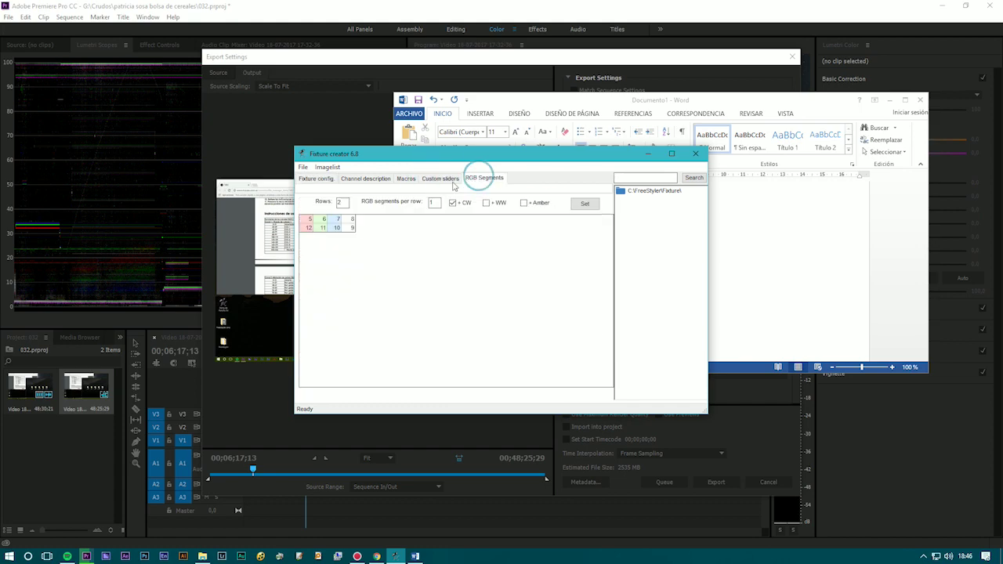
pyautogui.click(445, 178)
pyautogui.click(470, 178)
pyautogui.click(367, 180)
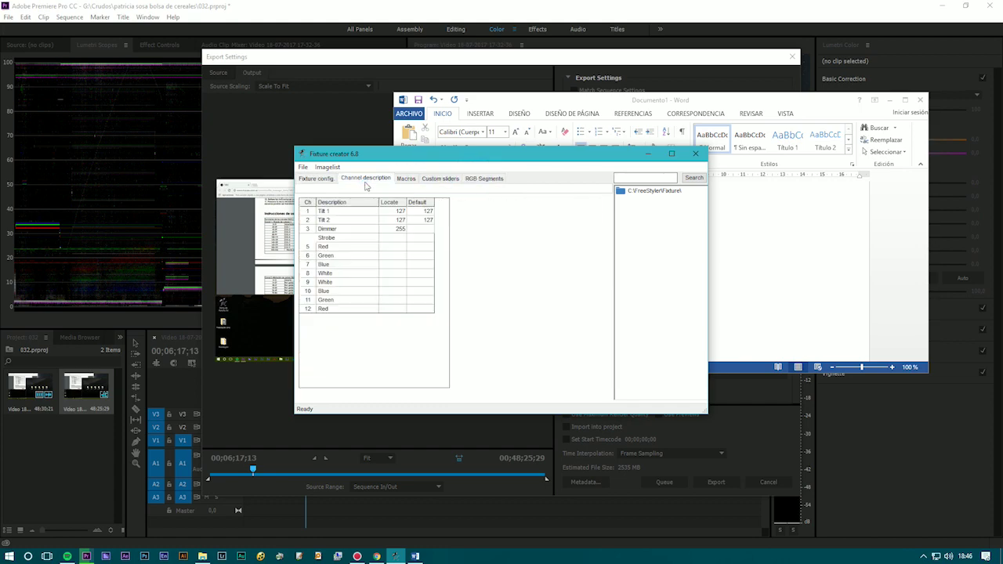
# Add eight custom sliders to the fixture.
pyautogui.click(443, 180)
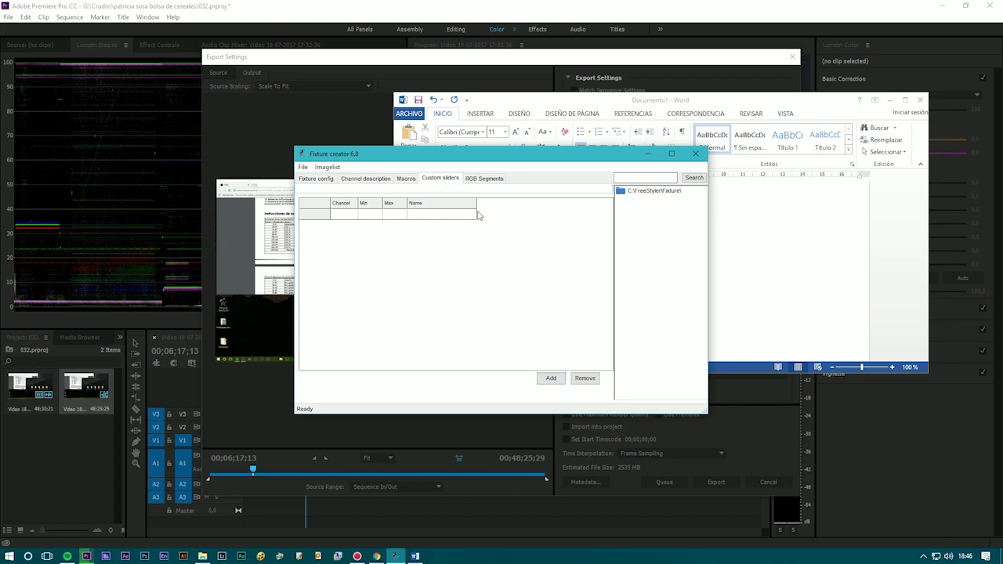
pyautogui.click(554, 382)
pyautogui.click(557, 384)
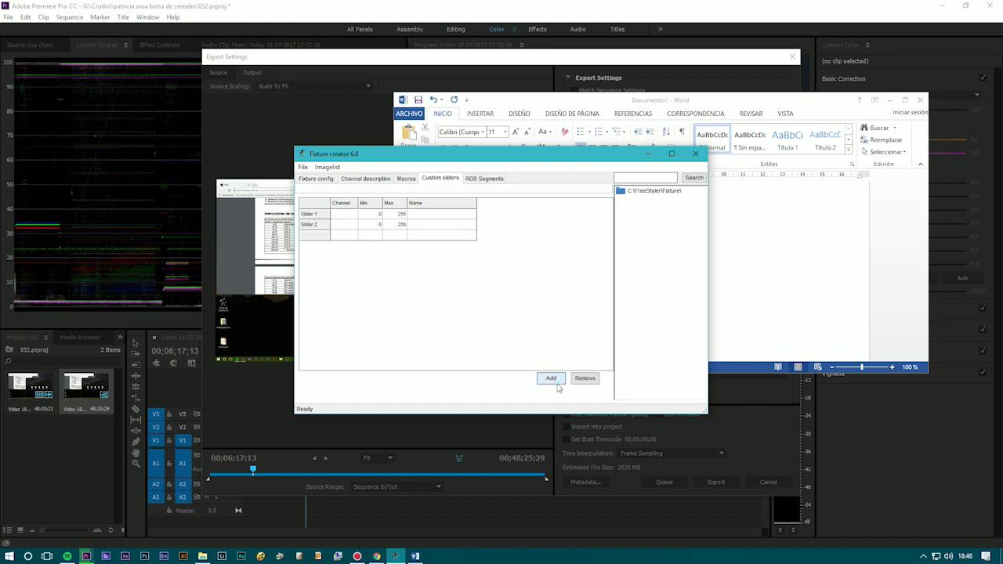
pyautogui.click(558, 385)
pyautogui.click(558, 385)
pyautogui.click(558, 385)
pyautogui.click(558, 385)
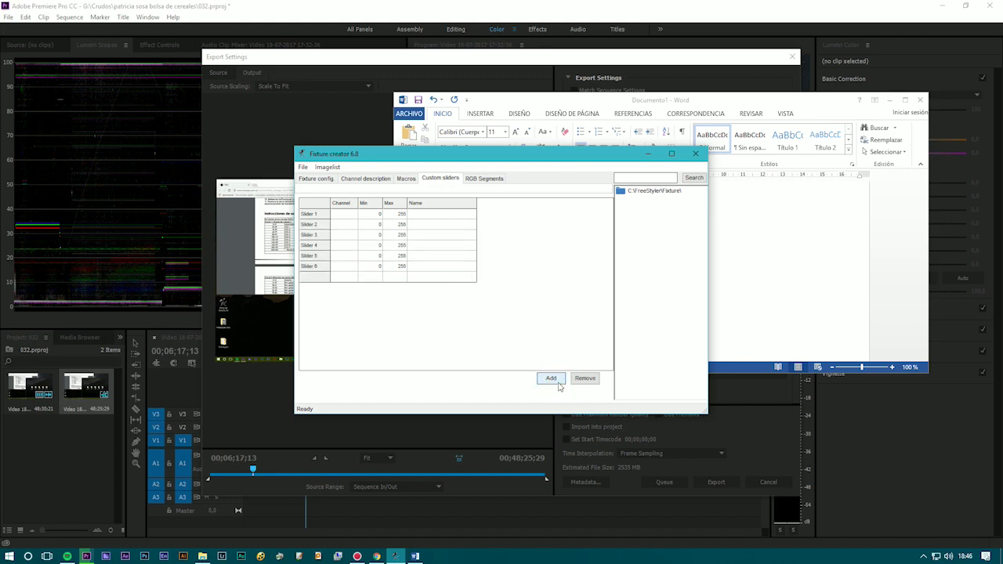
pyautogui.click(558, 385)
pyautogui.click(559, 385)
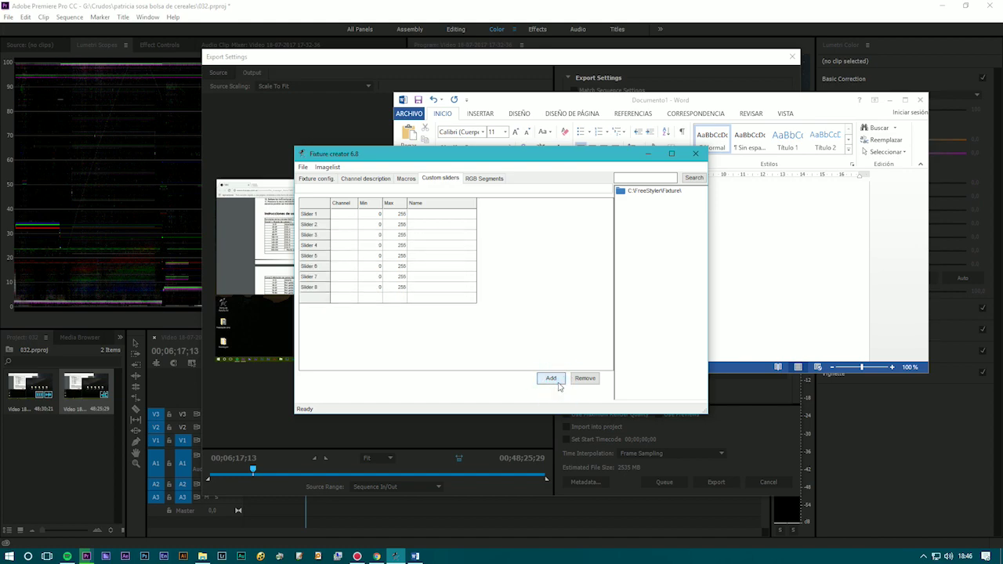
# Assign channels 5, 6, 7 and 8 to custom Sliders 1 to 4, checking the RGB segment numbering.
pyautogui.click(342, 213)
pyautogui.click(484, 177)
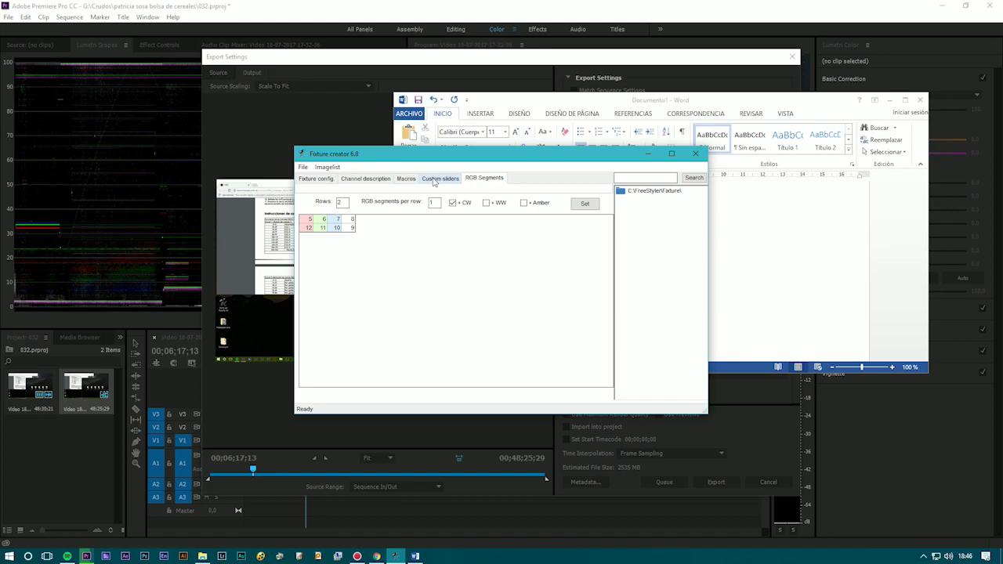
pyautogui.click(441, 178)
pyautogui.click(349, 225)
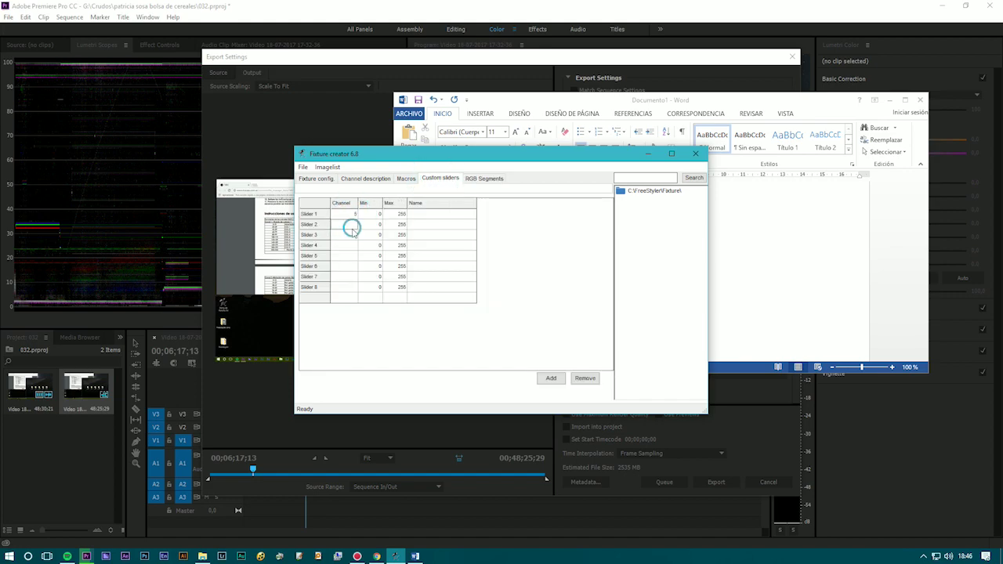
pyautogui.write('6')
pyautogui.click(356, 234)
pyautogui.write('7')
pyautogui.click(354, 246)
pyautogui.write('8')
# Assign channels 9, 10, 11 and 12 to custom Sliders 5 to 8.
pyautogui.click(349, 257)
pyautogui.write('9')
pyautogui.click(356, 268)
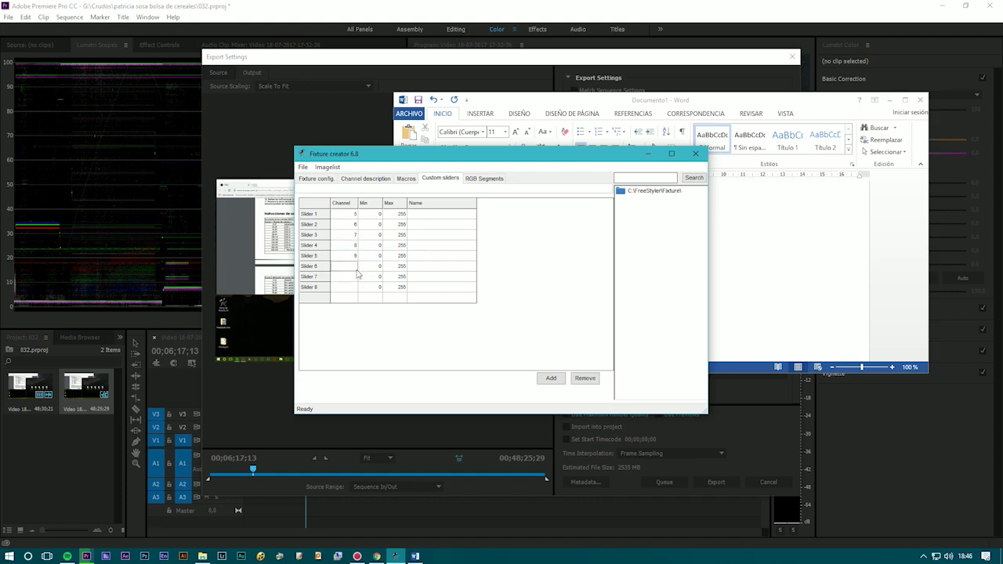
pyautogui.click(352, 279)
pyautogui.write('11')
pyautogui.click(354, 290)
pyautogui.write('12')
# Name custom Sliders 1 to 6 Red, Green, Blue, White, White and Blue.
pyautogui.click(431, 216)
pyautogui.click(419, 224)
pyautogui.write('Green')
pyautogui.click(430, 235)
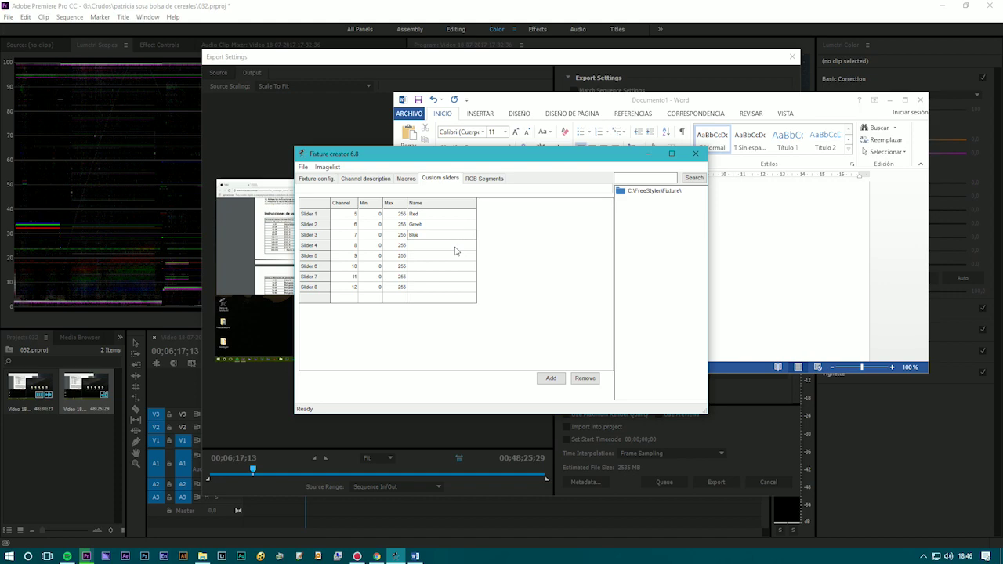
pyautogui.click(455, 248)
pyautogui.click(449, 258)
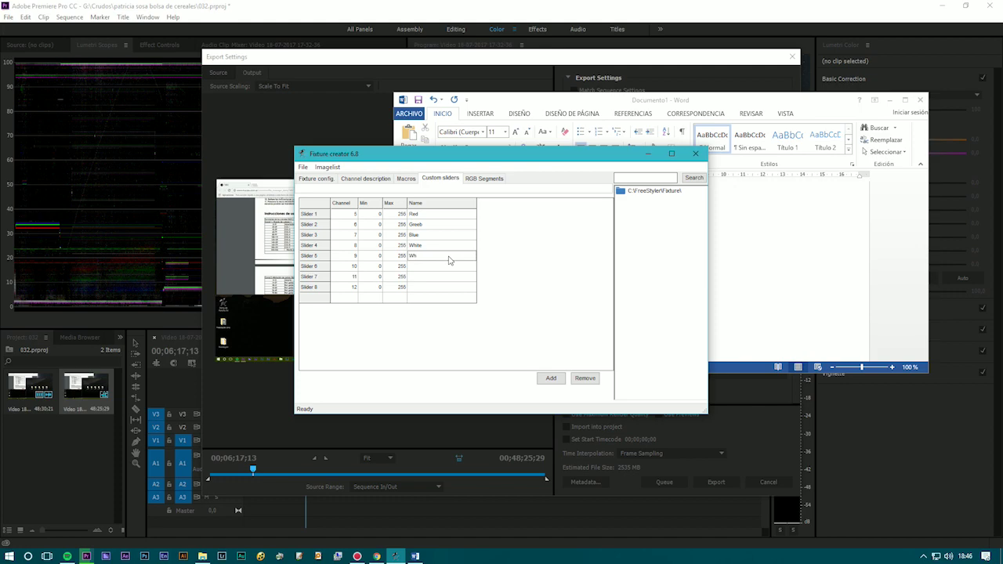
pyautogui.click(449, 269)
pyautogui.write('Blue')
pyautogui.click(446, 279)
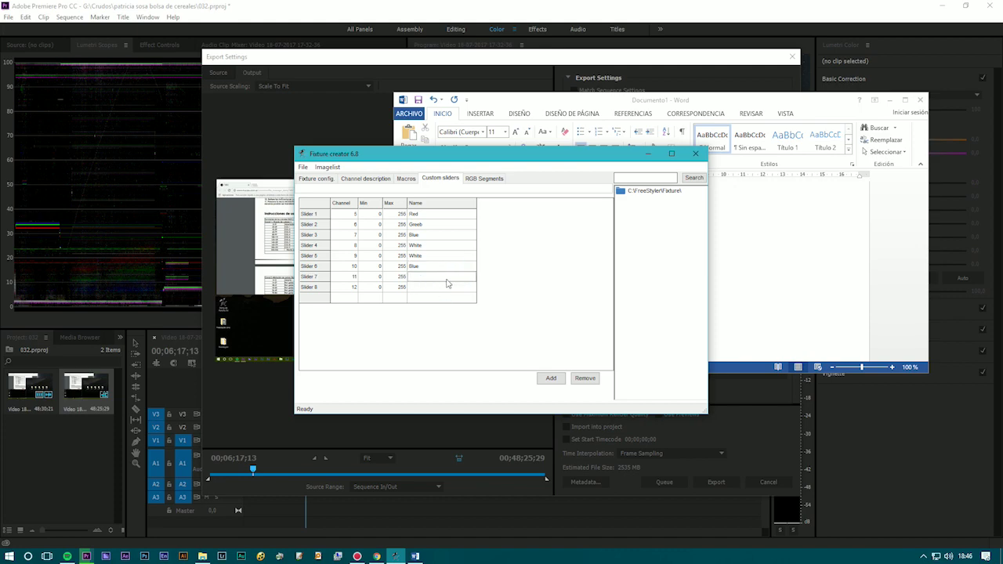
# Correct the spelling of Slider 2's name to Green and fill in the names of Sliders 7 and 8.
pyautogui.click(460, 226)
pyautogui.press('BackSpace')
pyautogui.click(438, 278)
pyautogui.click(443, 289)
# Check the macros and channel descriptions, save the fixture as Spaider.fxt in the Fixtures folder, and close Fixture creator.
pyautogui.click(366, 179)
pyautogui.click(406, 178)
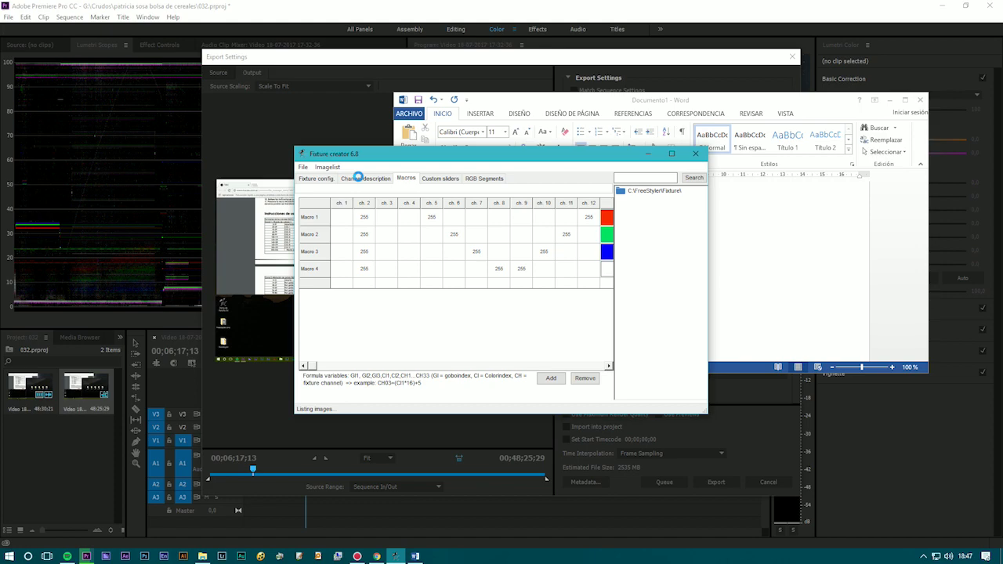
pyautogui.click(361, 178)
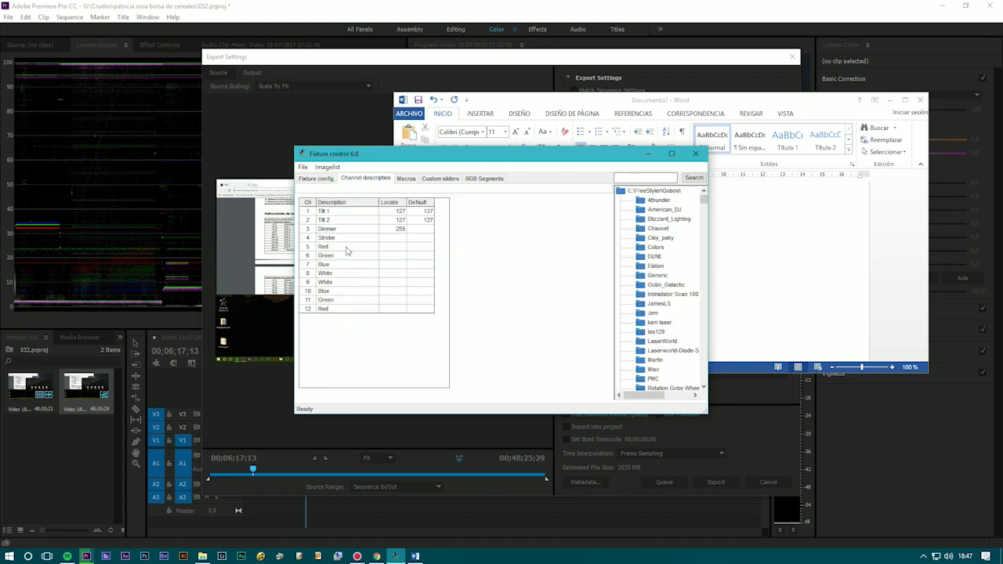
pyautogui.click(317, 179)
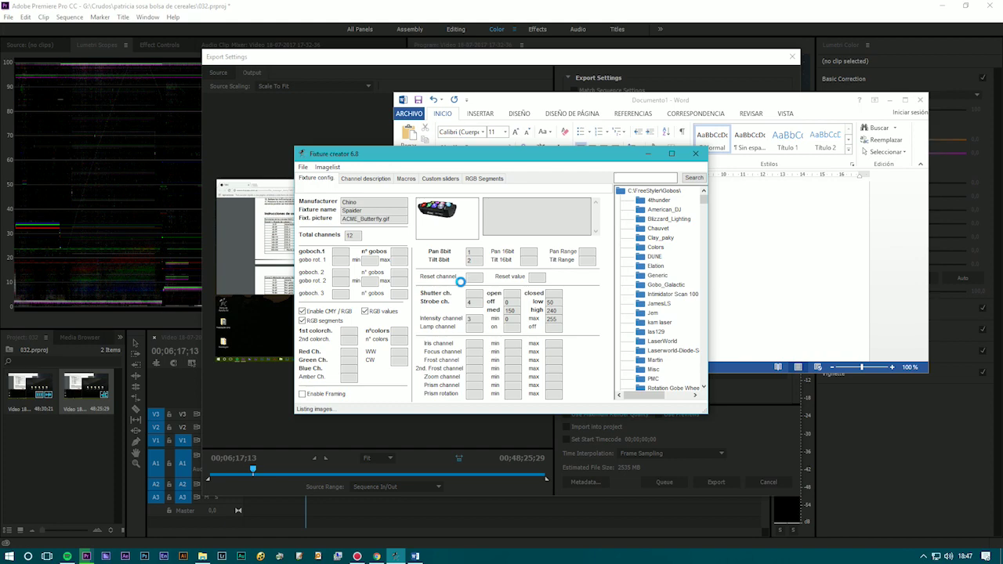
pyautogui.click(302, 167)
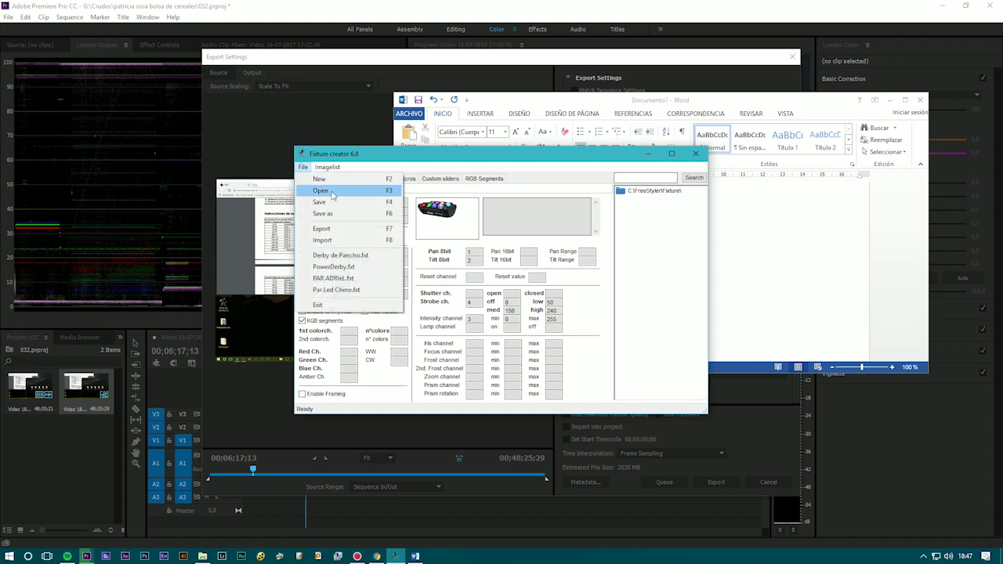
pyautogui.click(428, 177)
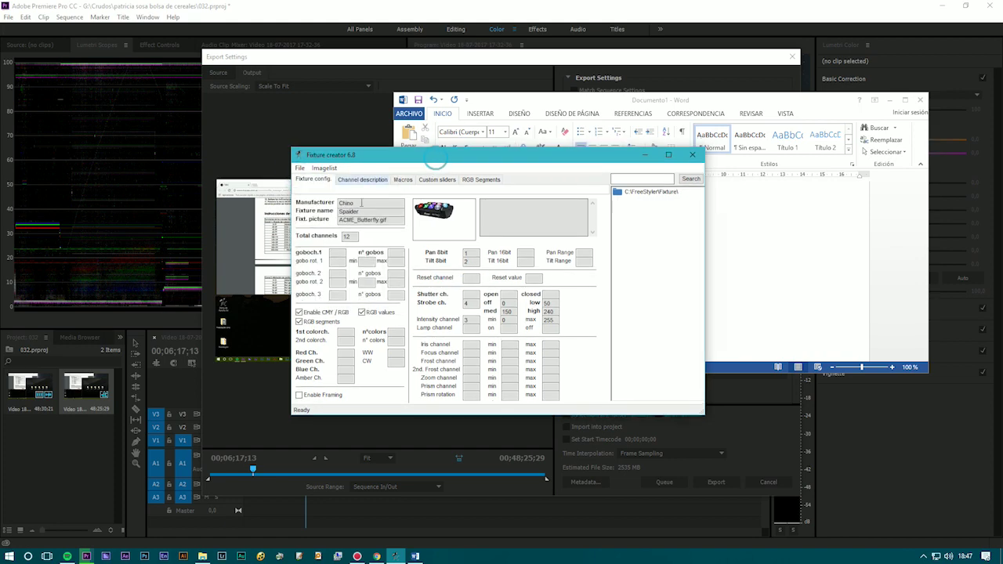
pyautogui.click(300, 168)
pyautogui.click(325, 204)
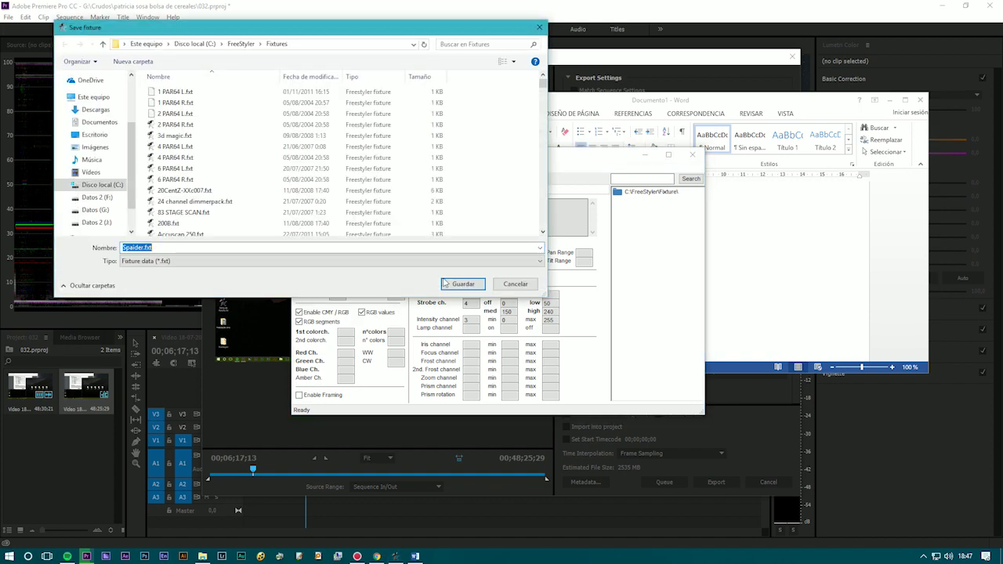
pyautogui.click(461, 286)
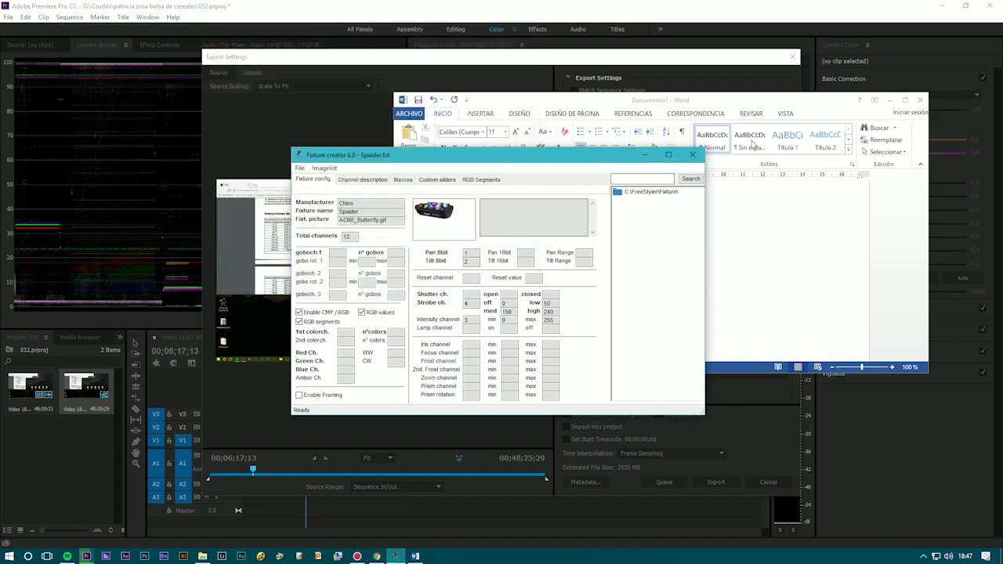
pyautogui.click(692, 155)
# Launch FreeStyler and minimise the Word document.
pyautogui.click(9, 556)
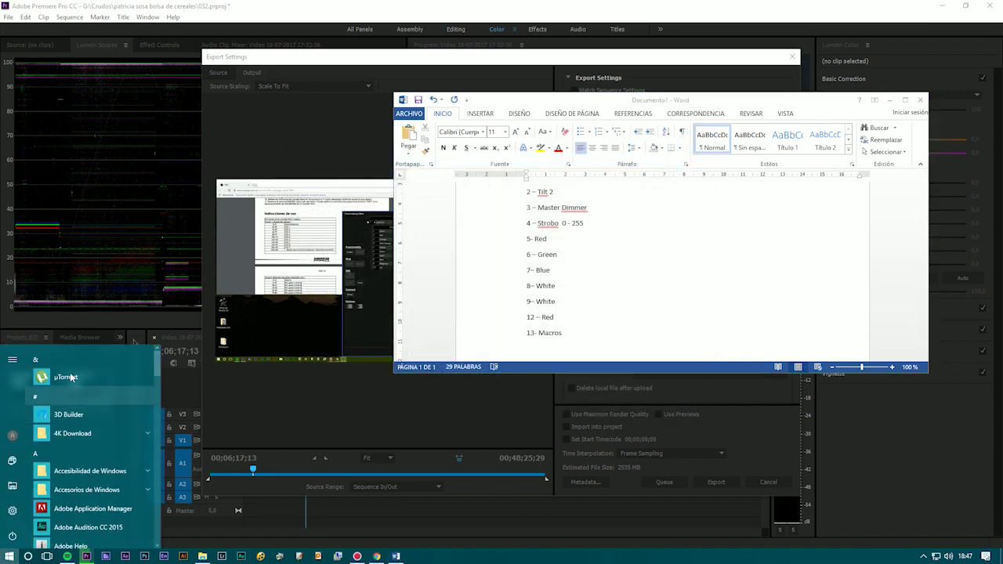
pyautogui.click(34, 373)
pyautogui.click(50, 410)
pyautogui.click(69, 410)
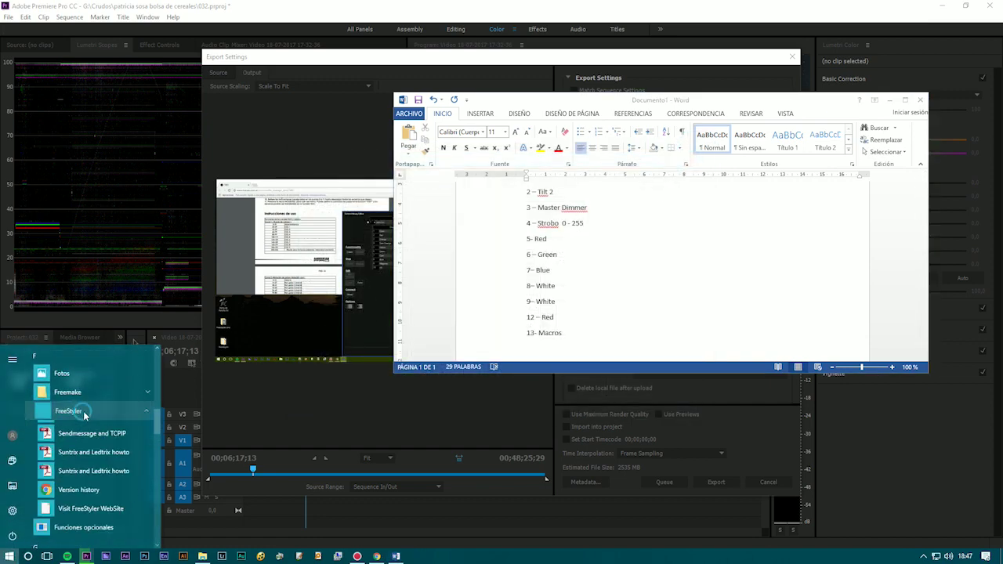
pyautogui.click(71, 486)
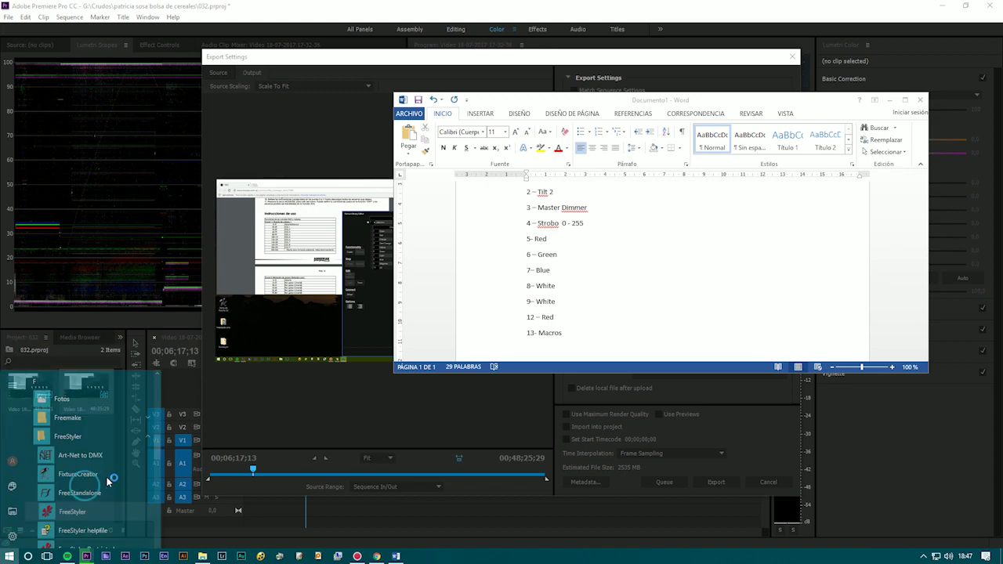
pyautogui.click(892, 101)
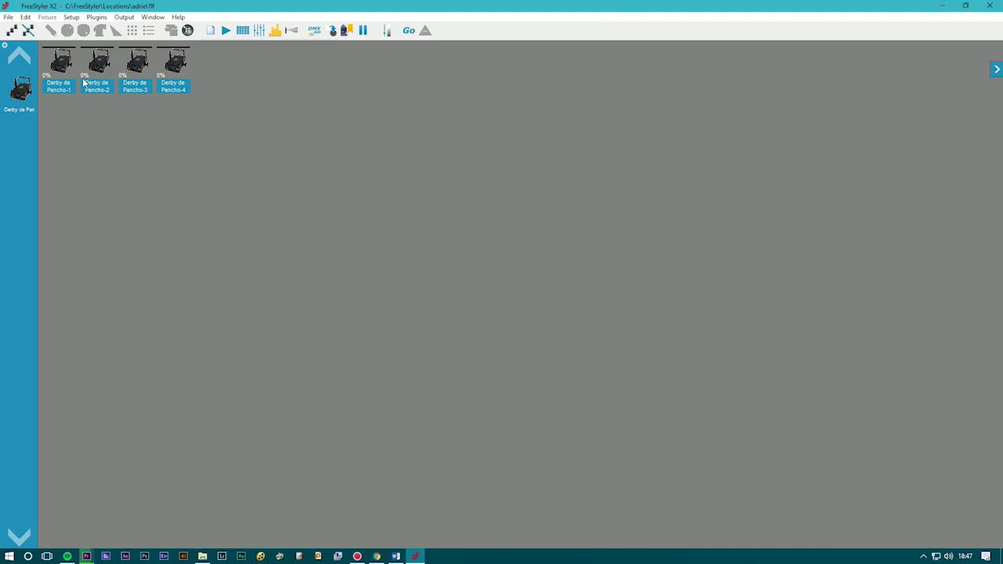
# Remove all four Derby de Pancho fixtures from the patched fixture list.
pyautogui.click(20, 93)
pyautogui.click(70, 16)
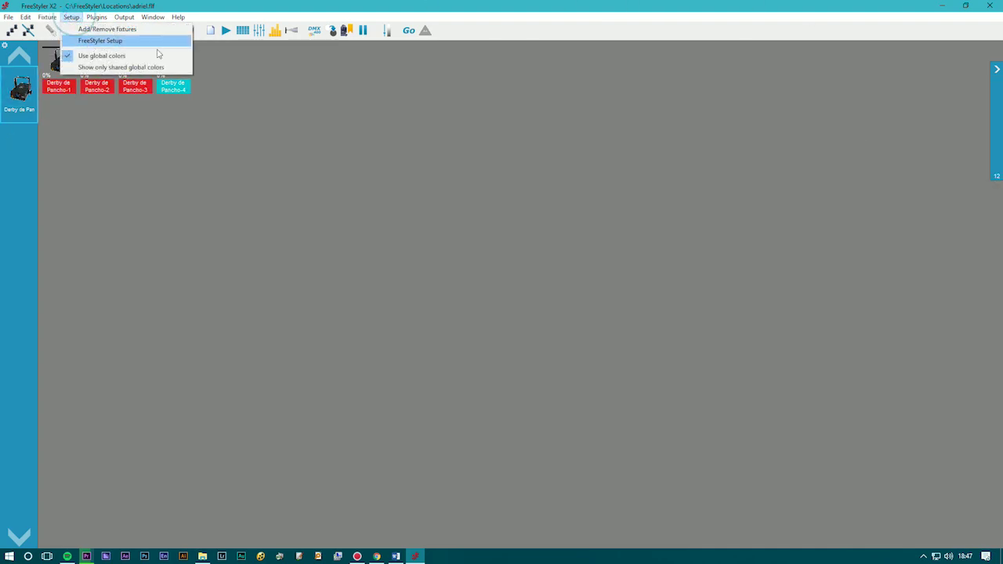
pyautogui.click(124, 30)
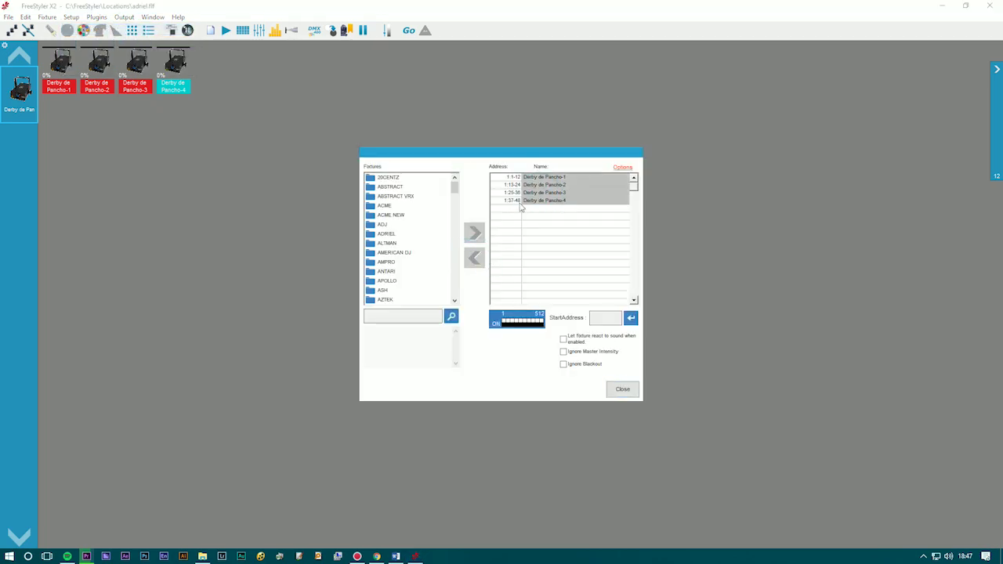
pyautogui.click(540, 201)
pyautogui.moveTo(540, 200); pyautogui.dragTo(520, 180)
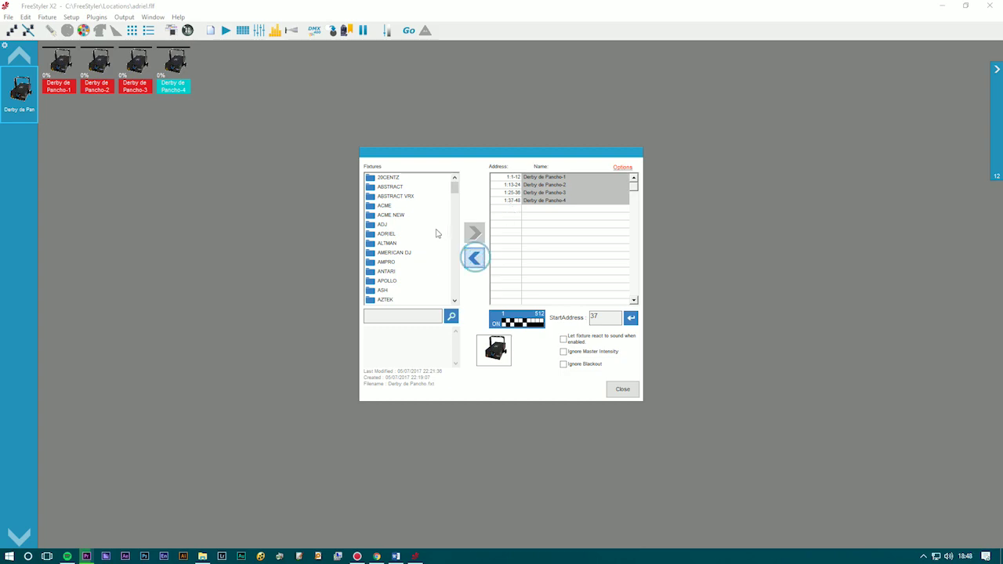
pyautogui.click(474, 258)
# Add ten Spaider fixtures from the CHINO manufacturer folder, starting at row 1 and DMX address 1 in universe 1, and close the fixture setup.
pyautogui.scroll(-3, 388, 266)
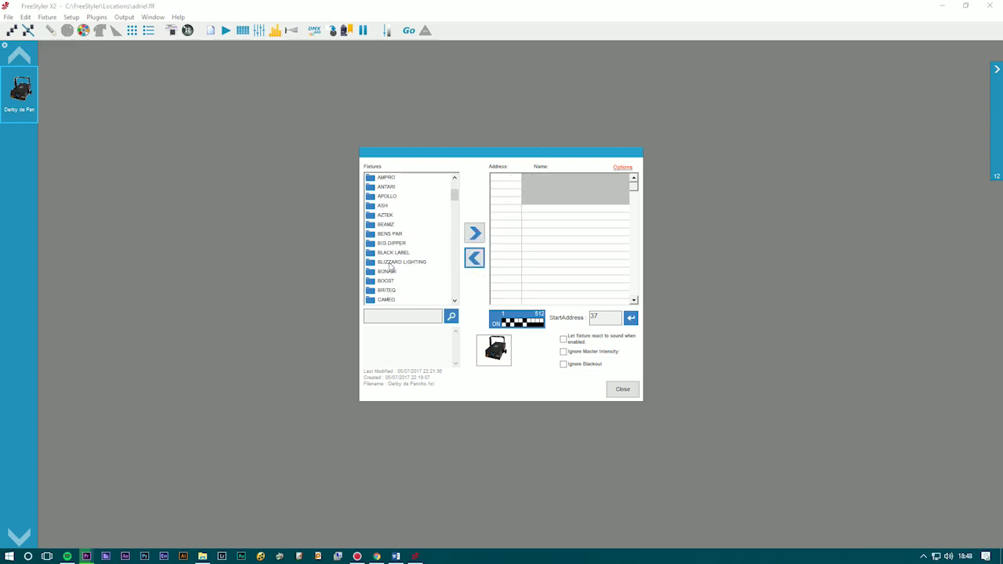
pyautogui.scroll(-2, 390, 245)
pyautogui.doubleClick(387, 281)
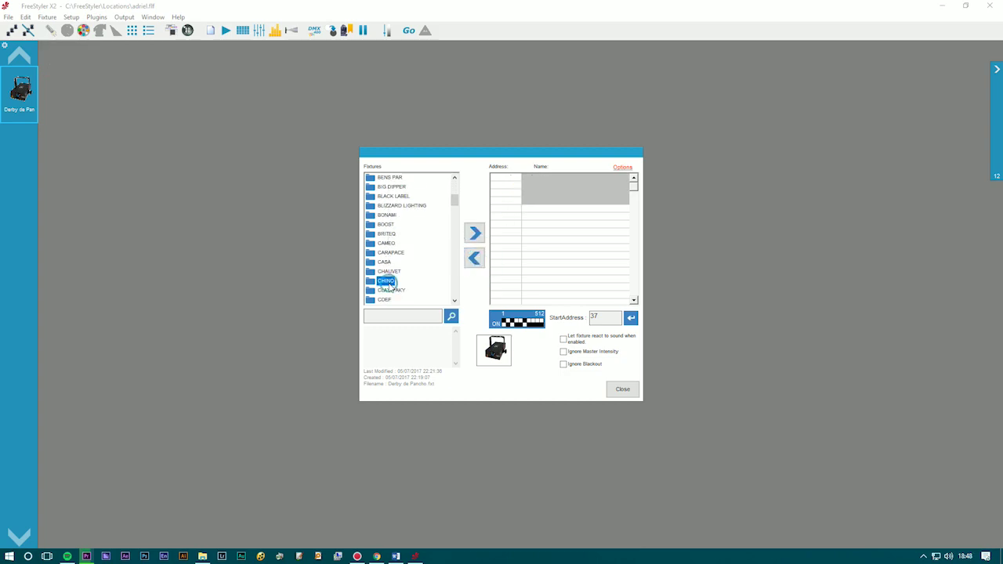
pyautogui.click(405, 291)
pyautogui.click(474, 232)
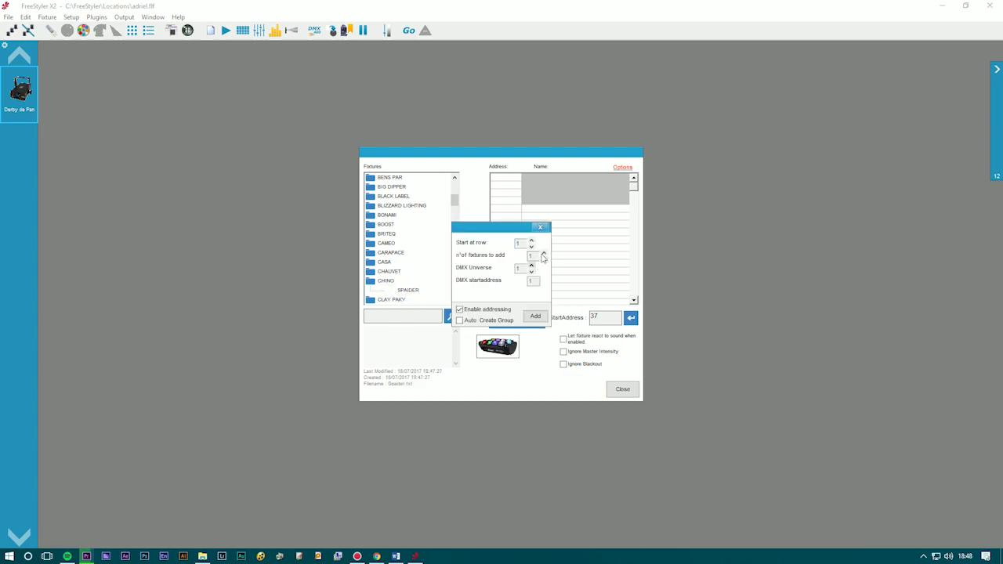
pyautogui.click(545, 253)
pyautogui.click(545, 253)
pyautogui.click(545, 253)
pyautogui.click(544, 253)
pyautogui.click(537, 316)
pyautogui.click(612, 390)
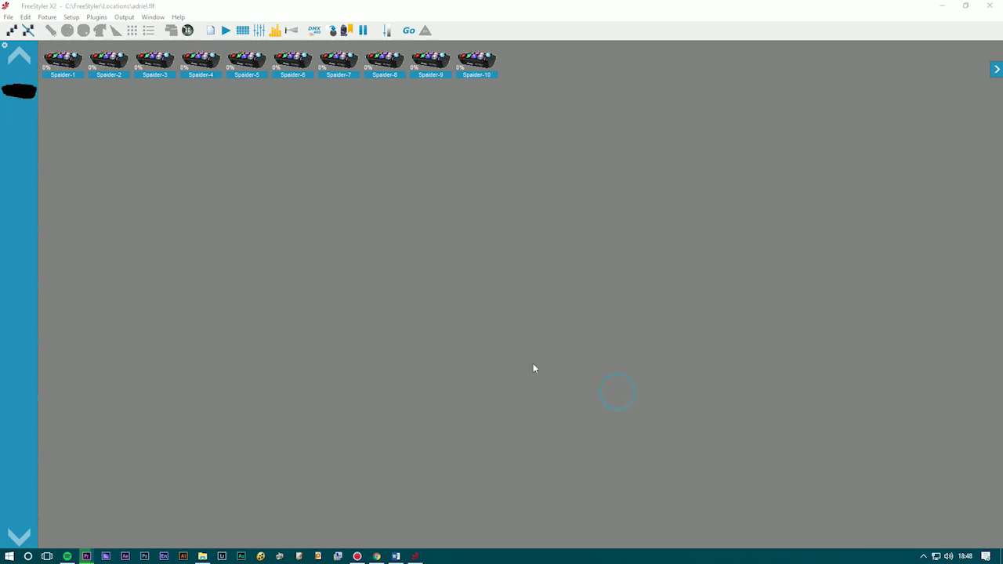
# Select all the Spaider fixtures and open their colour controls.
pyautogui.click(22, 95)
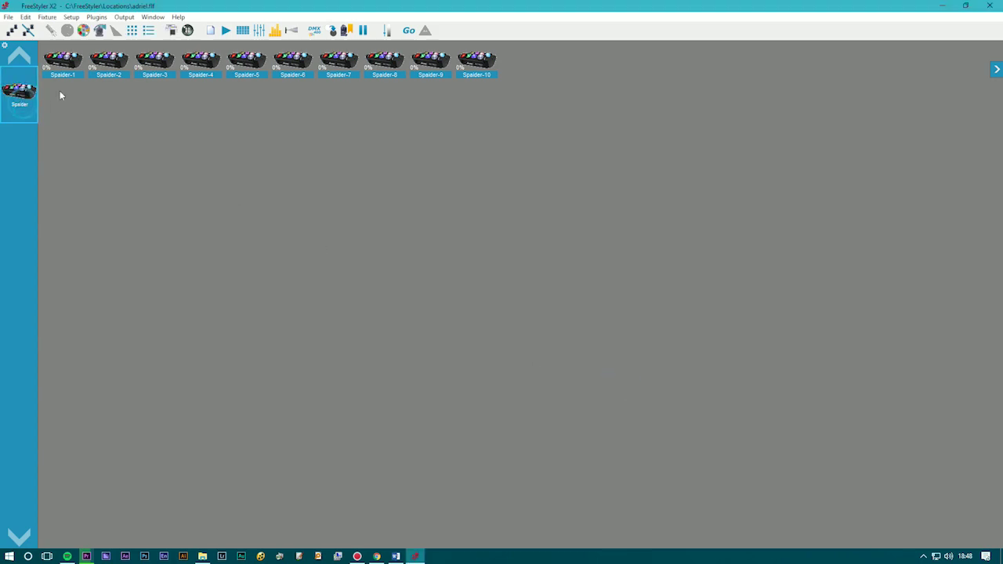
pyautogui.click(83, 31)
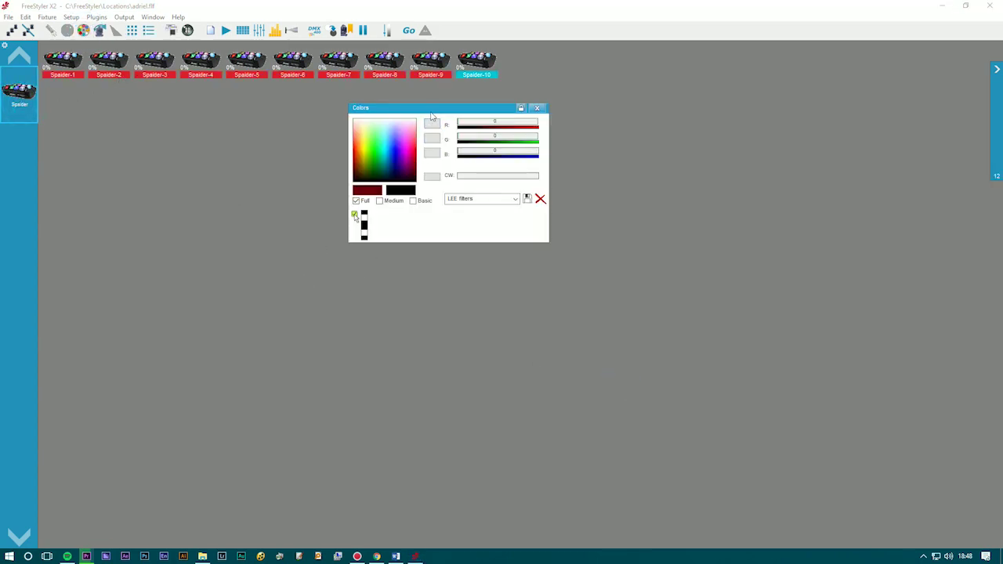
# Reposition the Colors window and colour only the second RGBW segment of the Spaiders purple.
pyautogui.moveTo(431, 116); pyautogui.dragTo(403, 214)
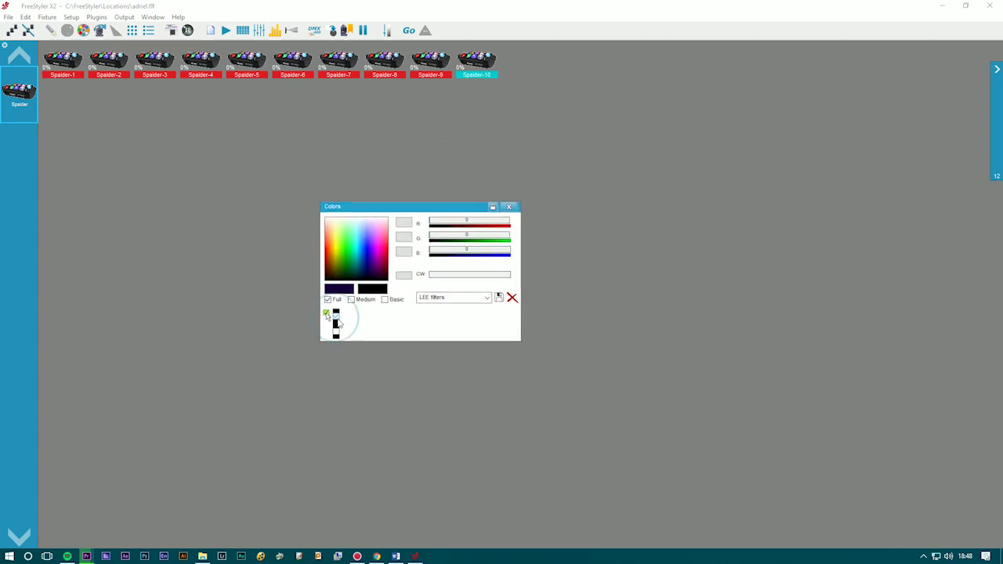
pyautogui.click(340, 332)
pyautogui.click(337, 332)
pyautogui.click(335, 328)
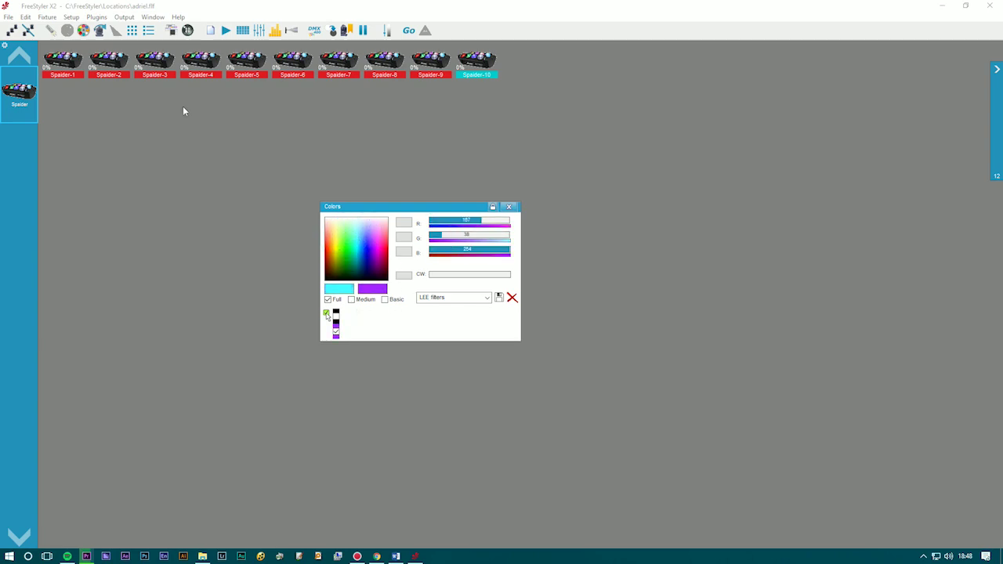
# Open the lamp controls and set the Spaiders' shutter to Open with the dimmer at 100 %.
pyautogui.click(63, 28)
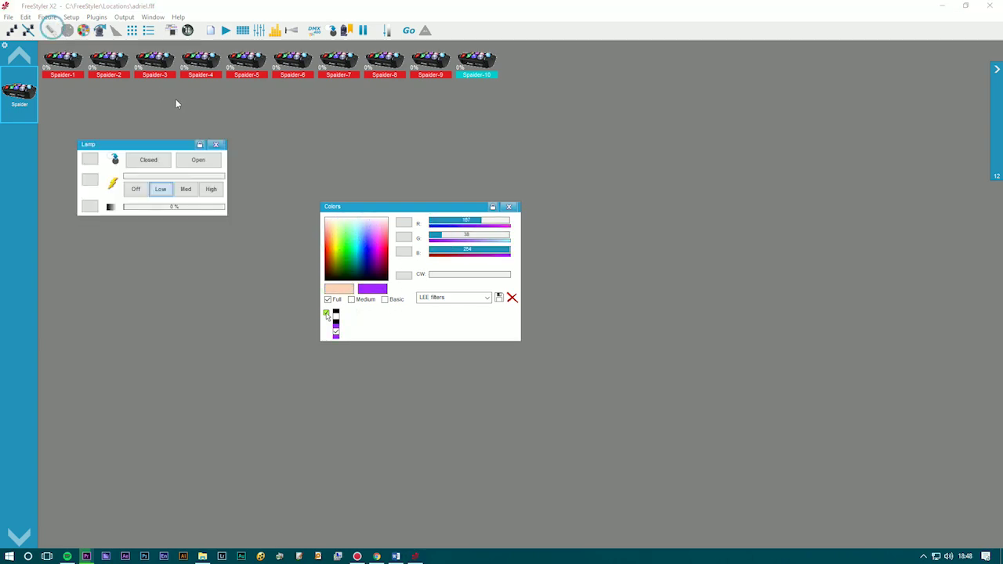
pyautogui.click(203, 161)
pyautogui.click(208, 177)
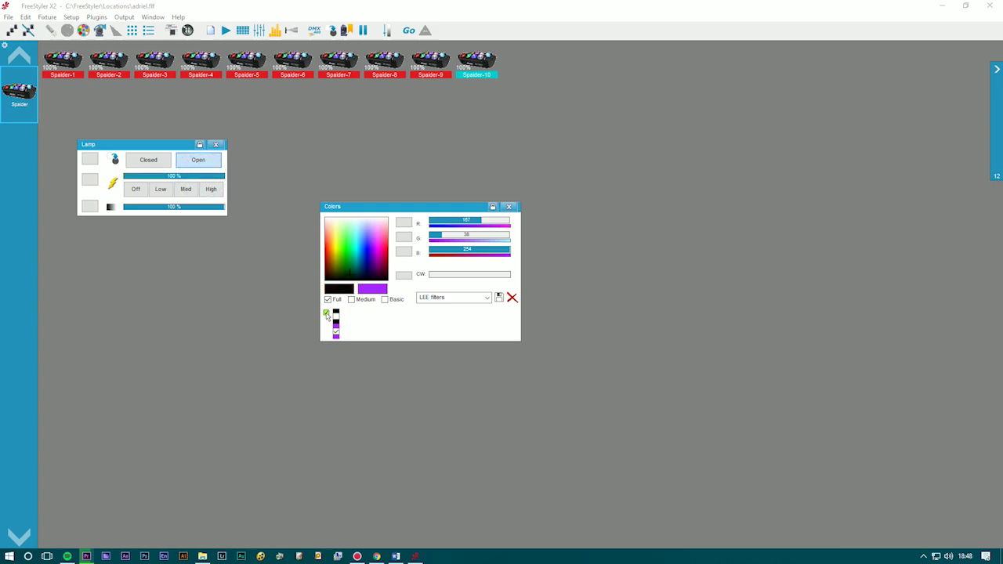
# Try different colours per segment, making the second segment violet and the first segment yellow.
pyautogui.click(330, 233)
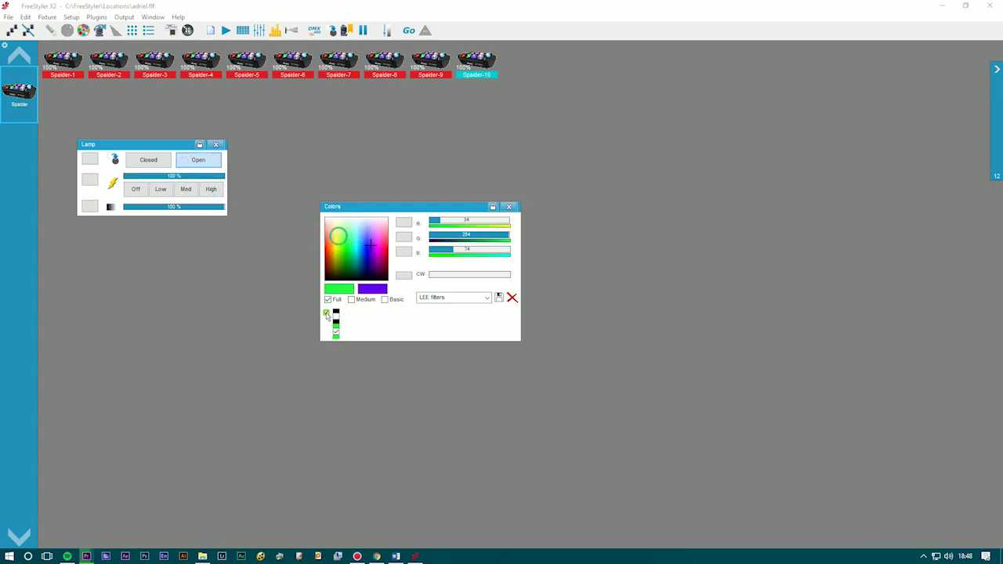
pyautogui.click(326, 314)
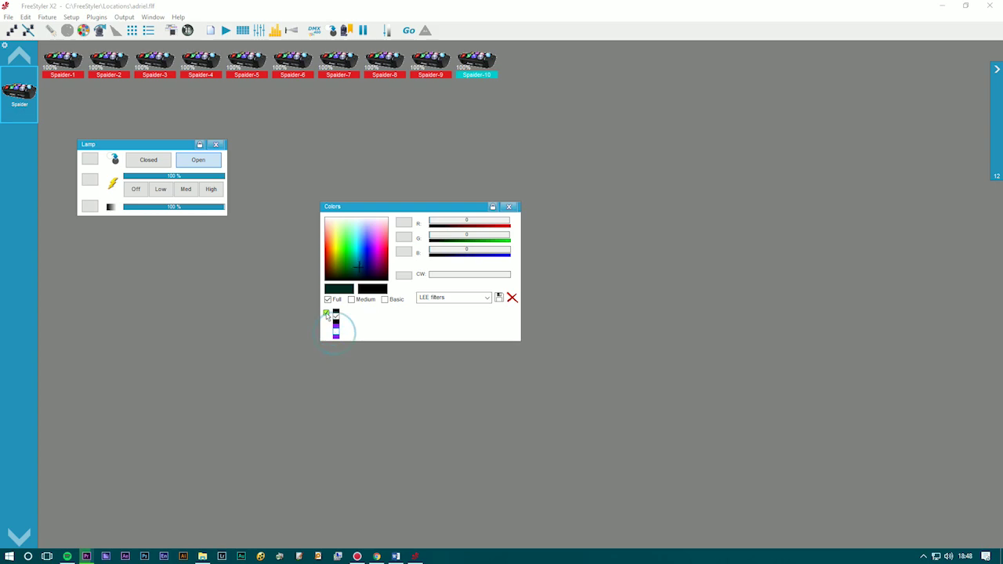
pyautogui.click(336, 335)
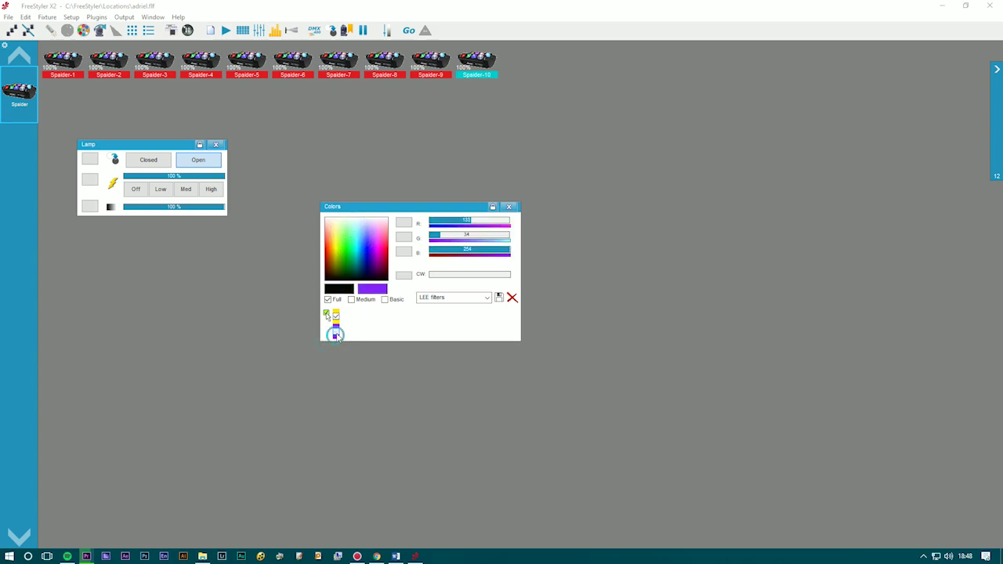
# Select both colour segments, apply the LEE filter 27 MEDIUM -Red, and expand the DMX channel values.
pyautogui.click(486, 297)
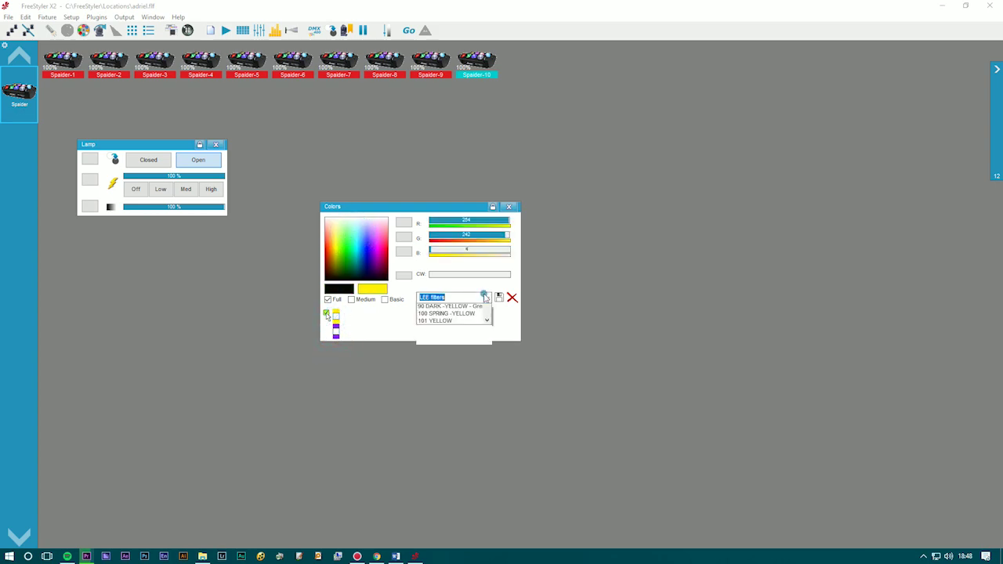
pyautogui.click(345, 326)
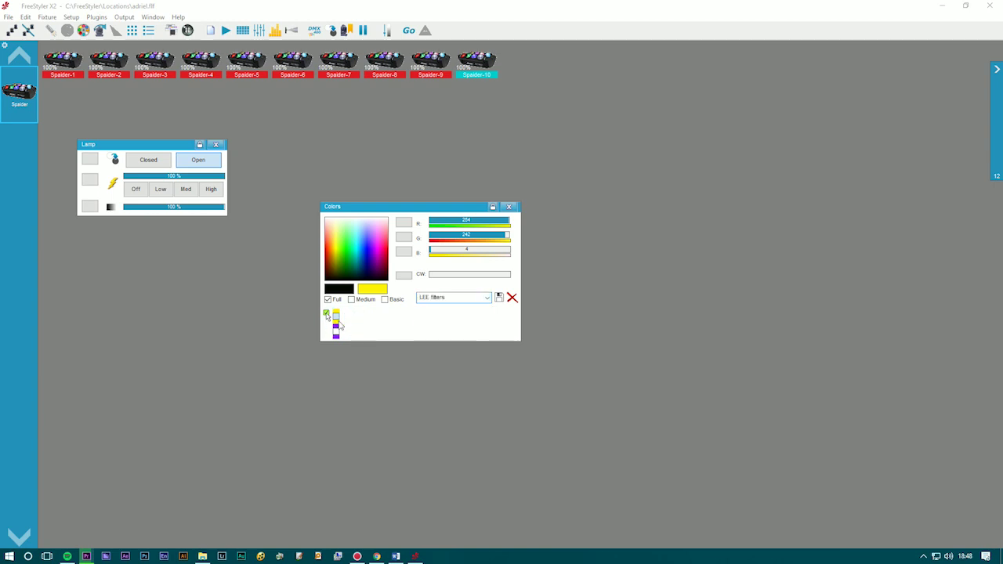
pyautogui.click(337, 330)
pyautogui.click(469, 298)
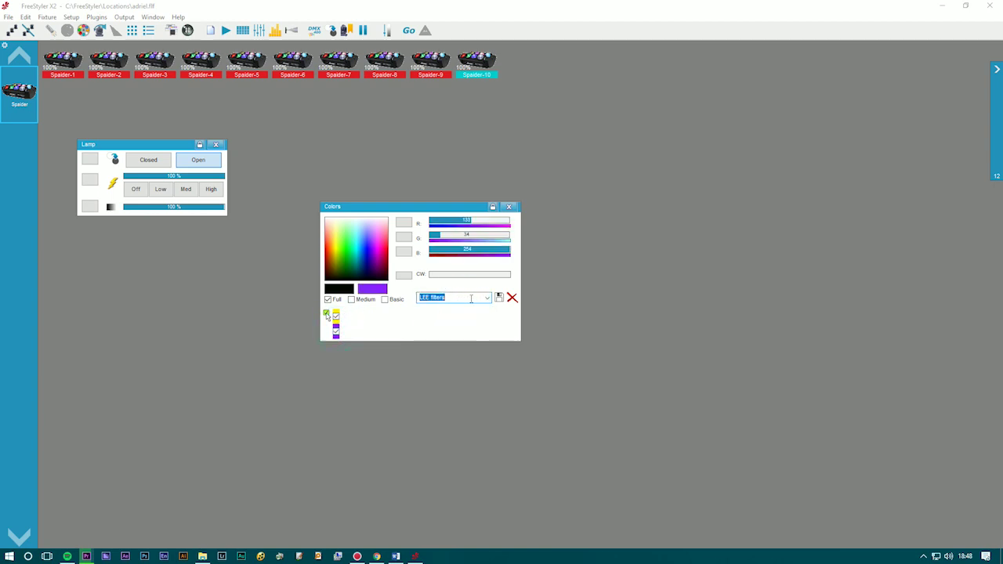
pyautogui.scroll(-3, 470, 298)
pyautogui.scroll(-6, 473, 298)
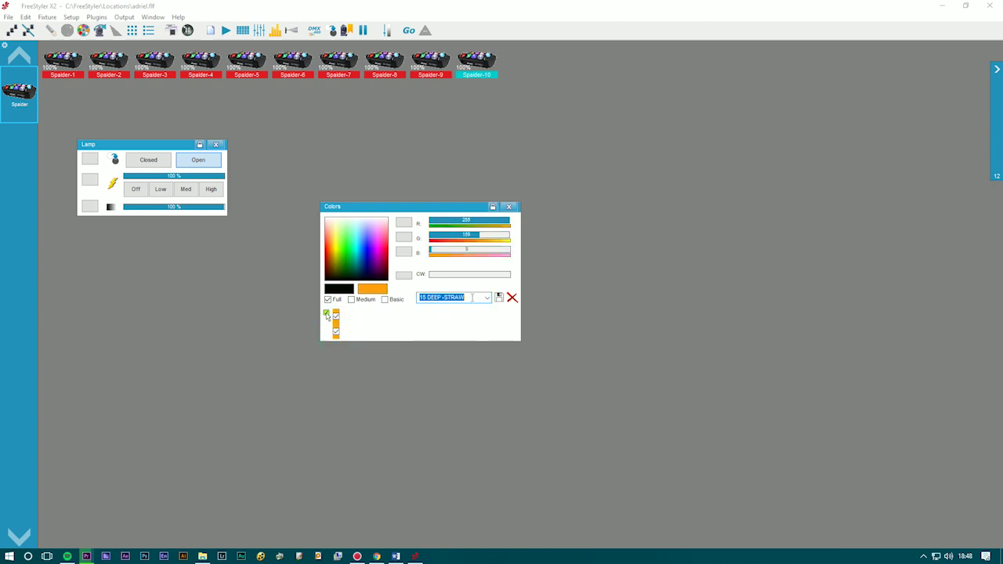
pyautogui.scroll(-4, 473, 298)
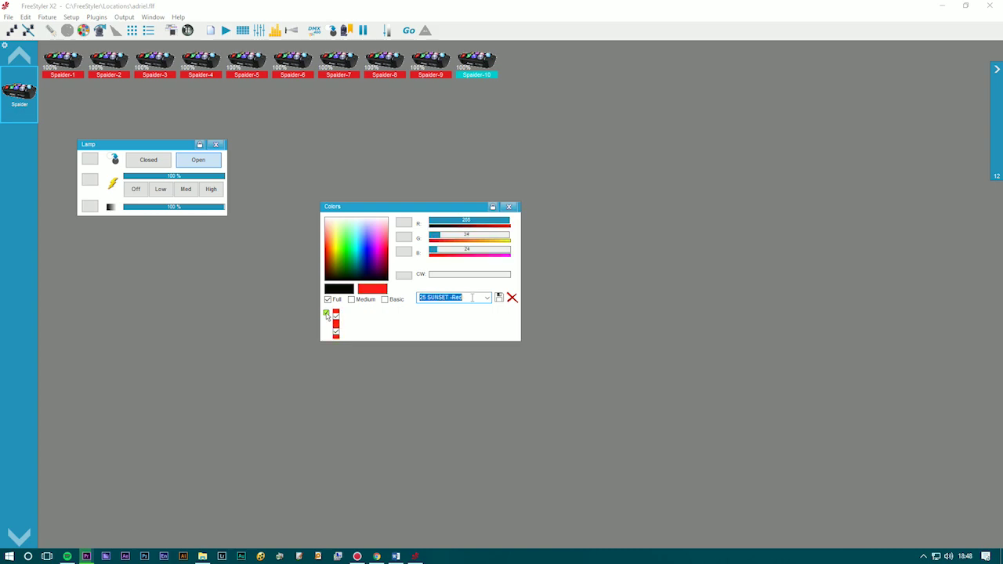
pyautogui.click(997, 79)
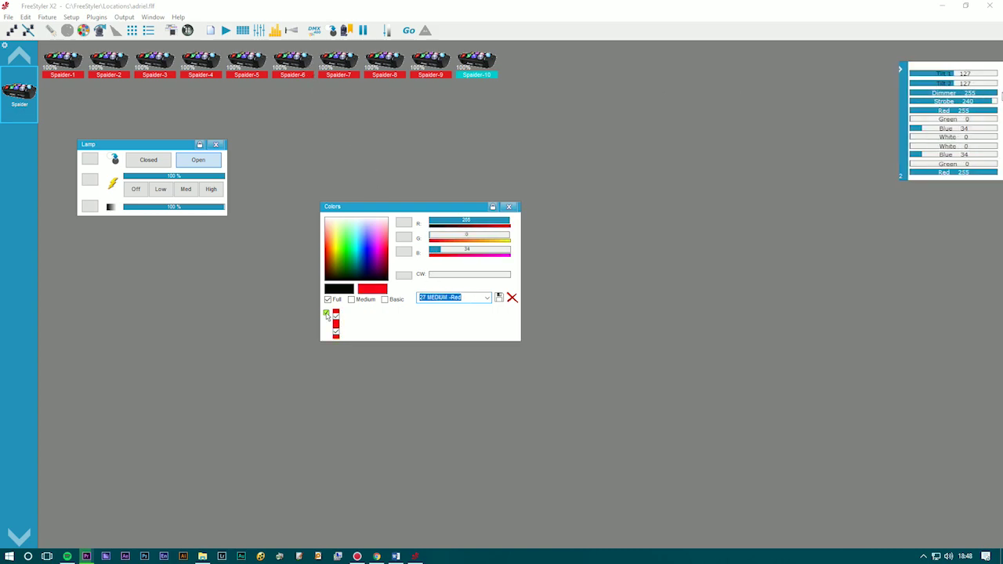